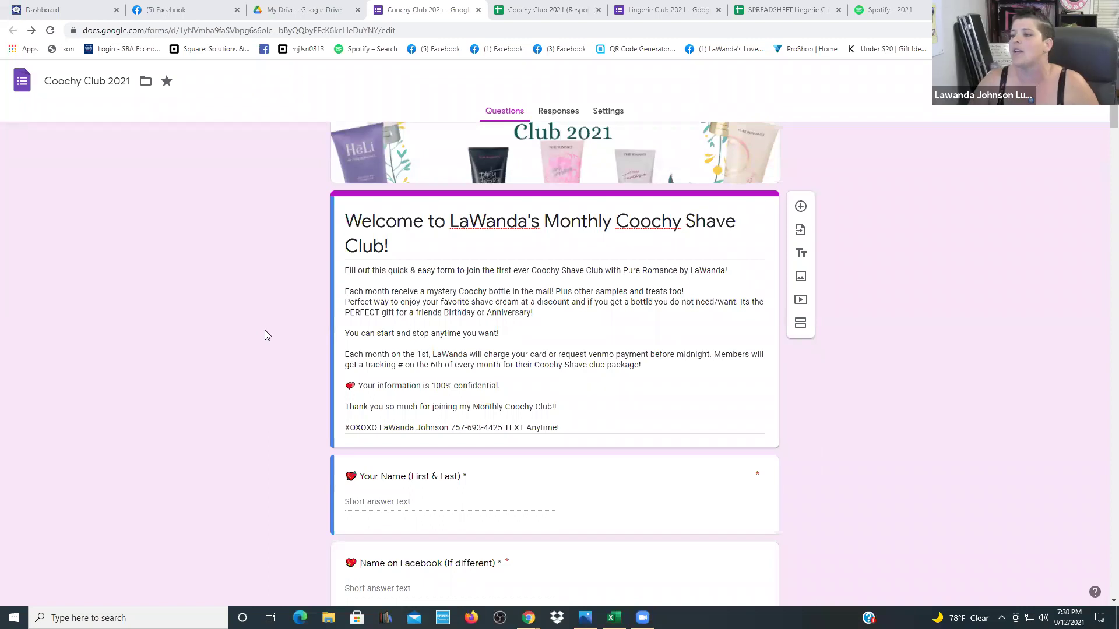
Step: Review the Coochy Club 2021 form's welcome text and its contact, shaving, moisturizing, T-shirt size and favorite color questions
scroll(265, 330, "down", 3)
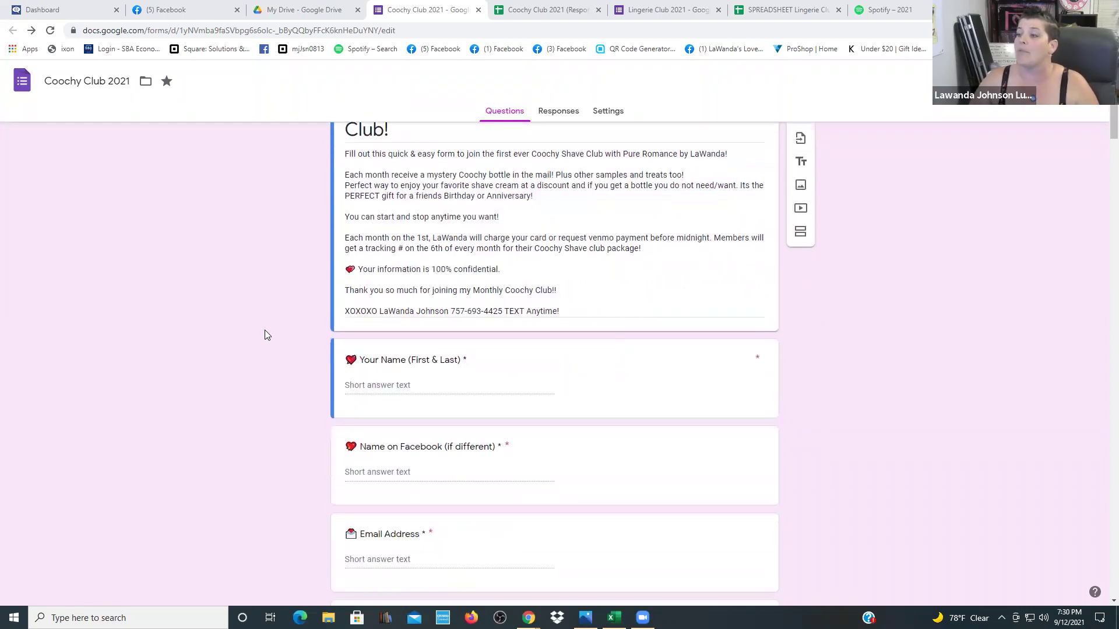
scroll(264, 330, "down", 2)
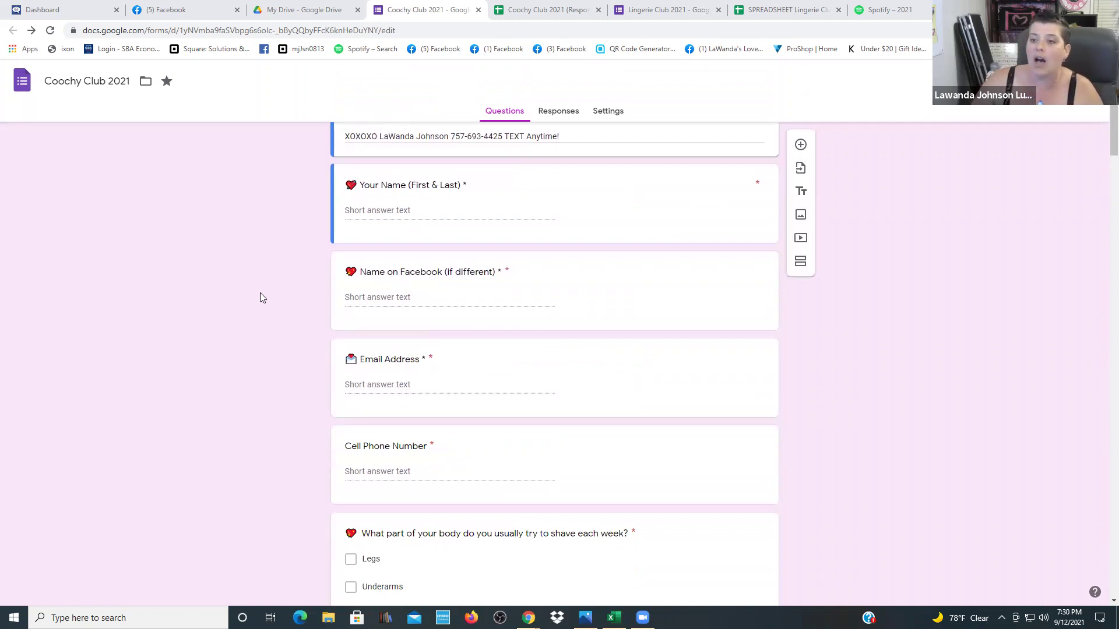
scroll(260, 294, "down", 3)
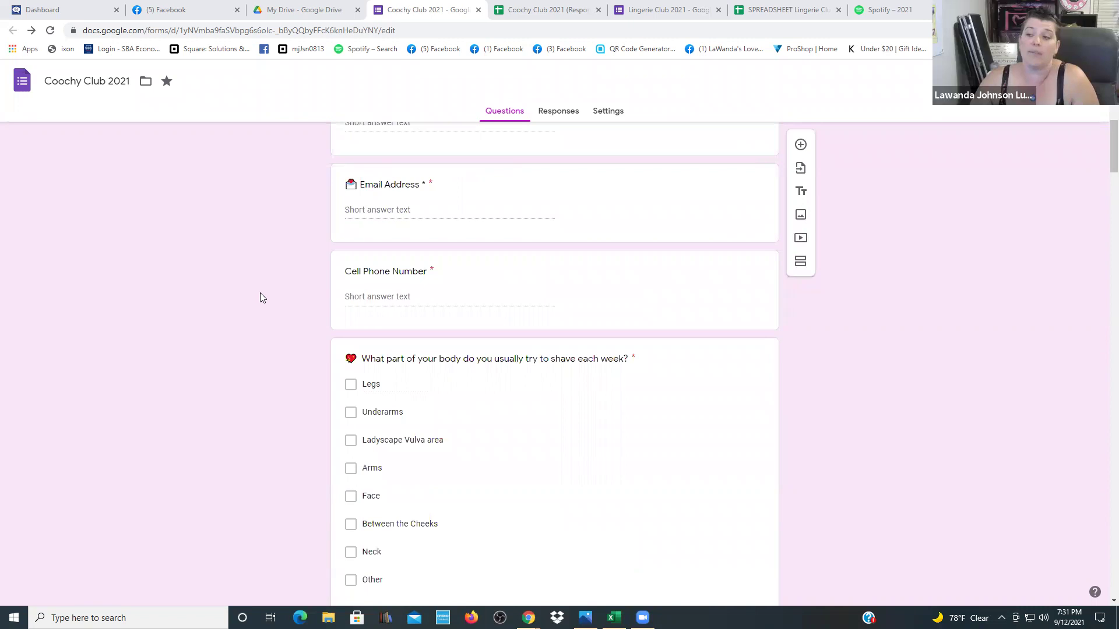
scroll(260, 293, "down", 1)
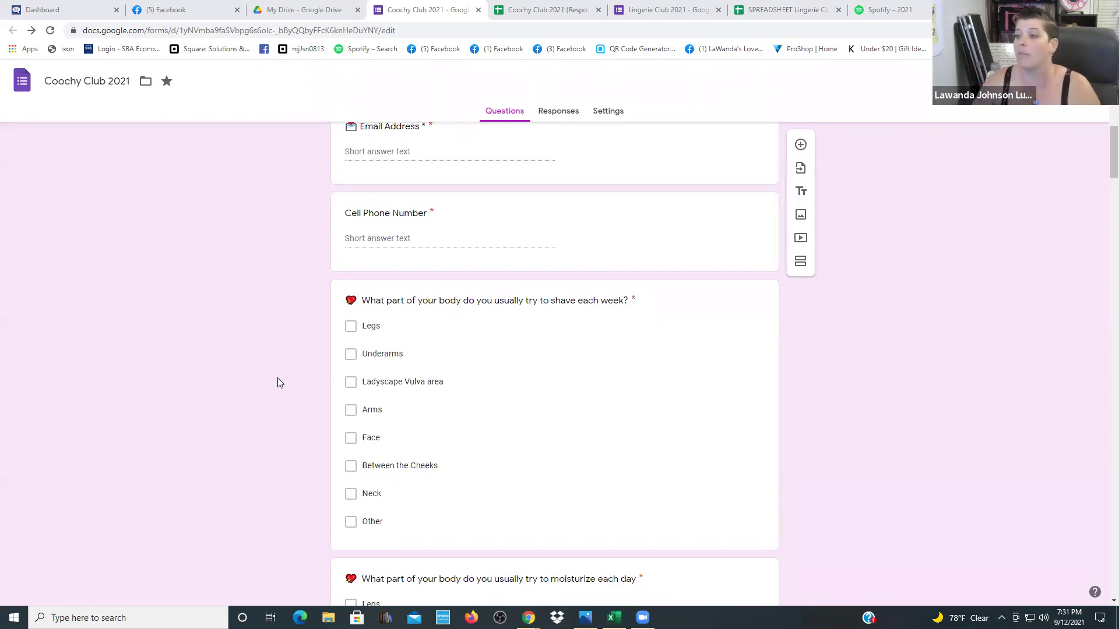
scroll(278, 377, "down", 3)
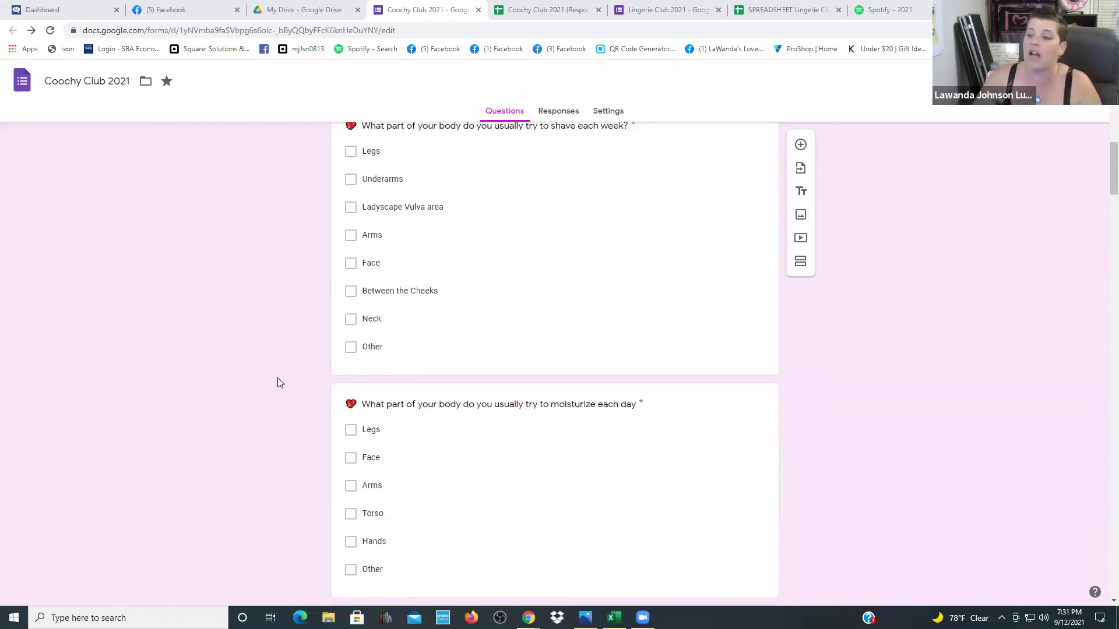
scroll(277, 383, "down", 2)
scroll(278, 381, "down", 1)
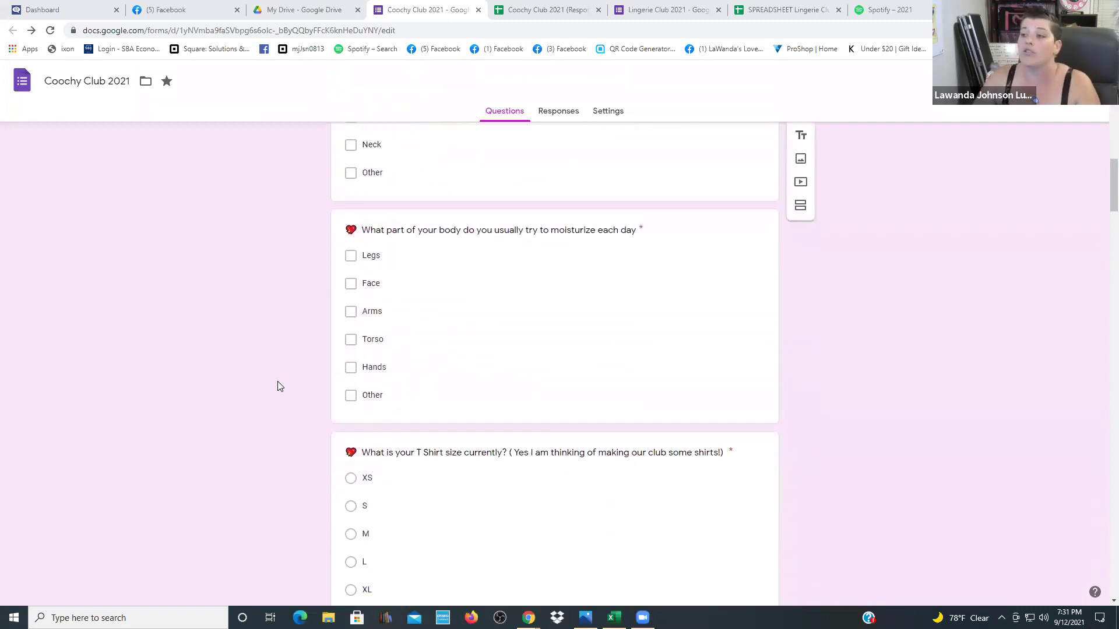
scroll(277, 381, "down", 2)
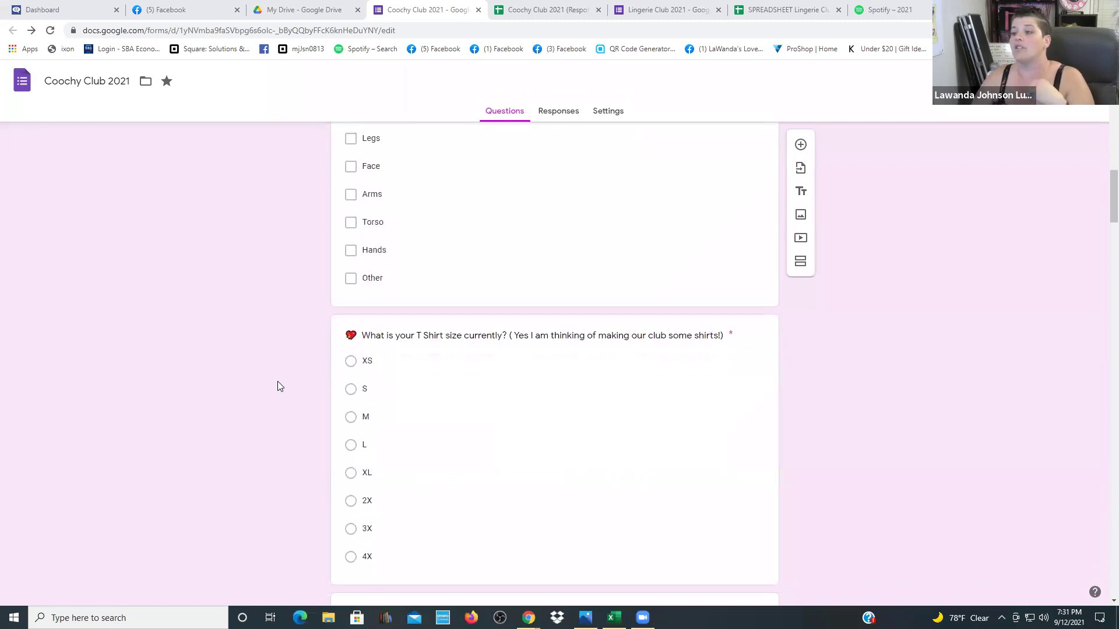
scroll(277, 382, "down", 5)
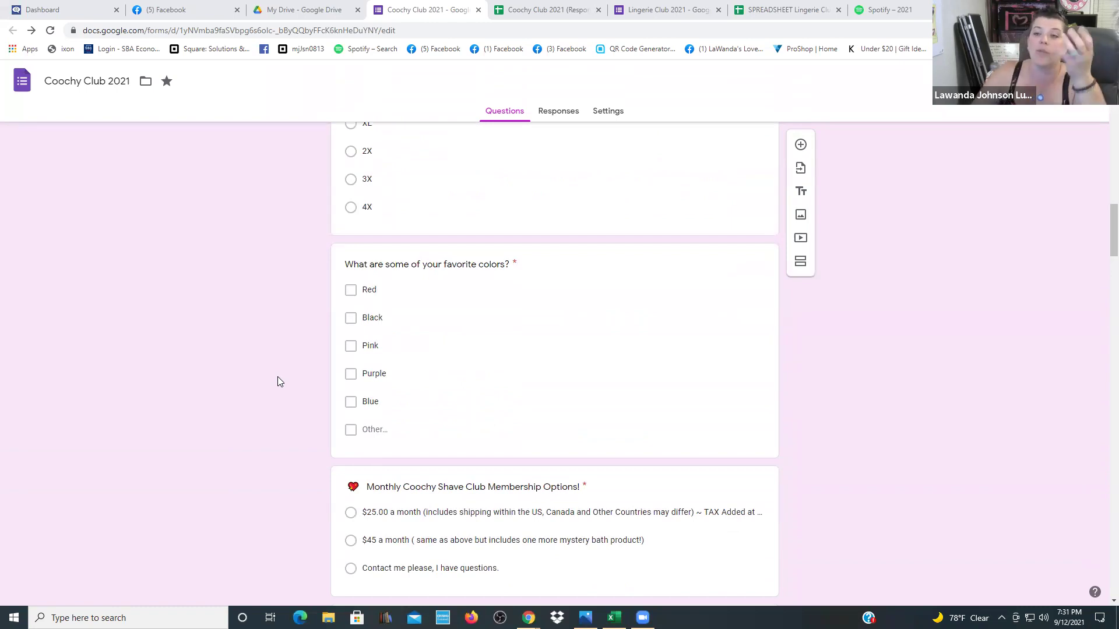
Step: Examine the membership options, payment method, card-charge agreement and bath scent questions in the Coochy Club form
scroll(278, 377, "down", 3)
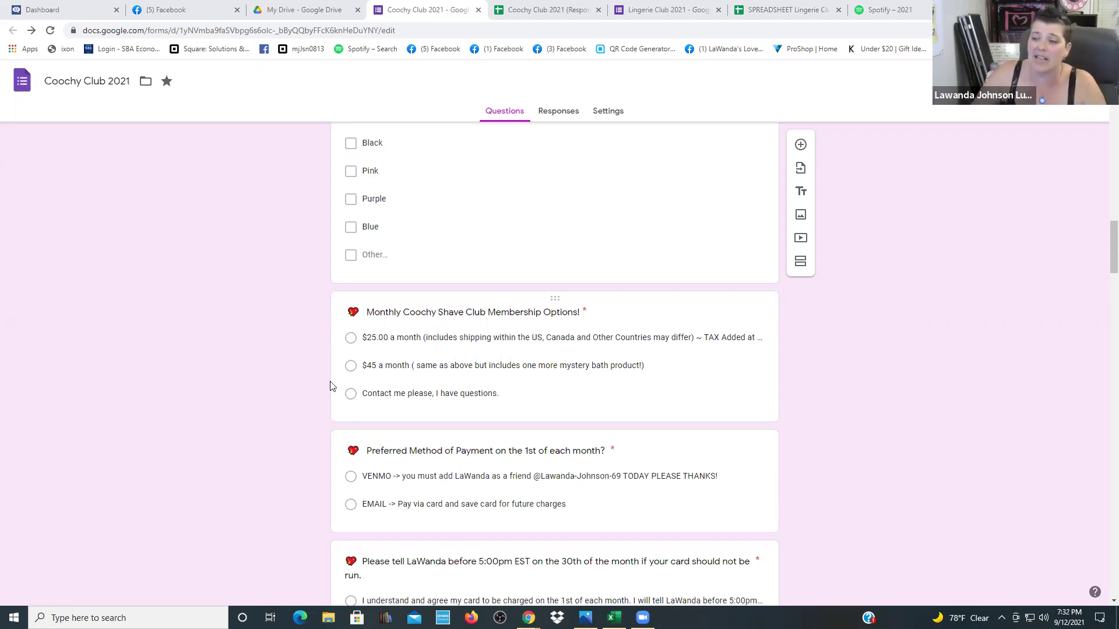
scroll(330, 386, "down", 2)
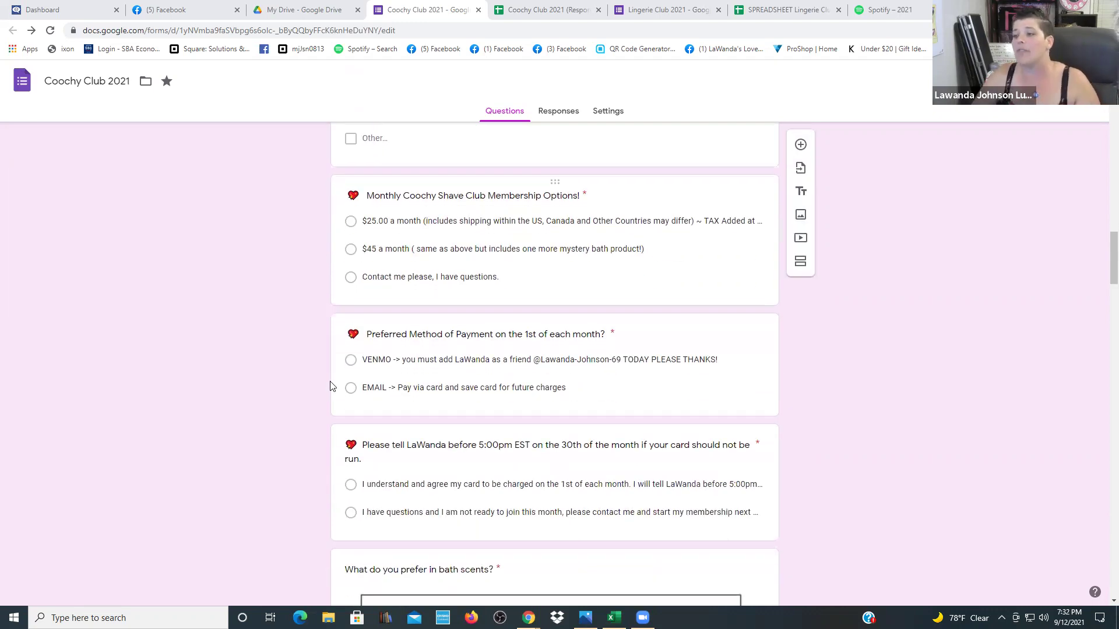
scroll(330, 386, "down", 1)
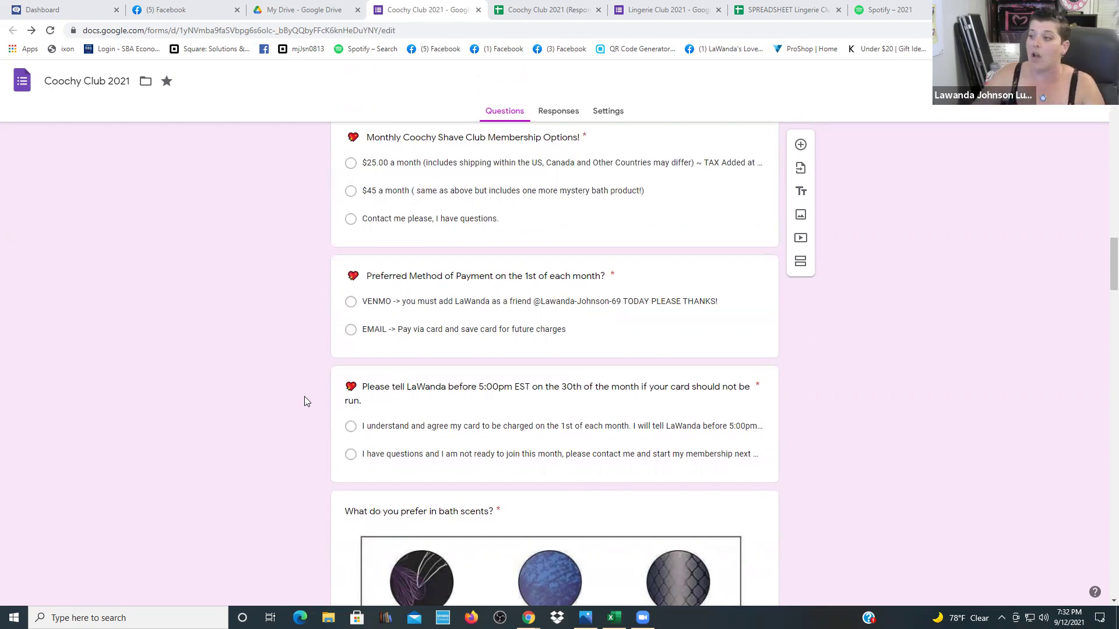
scroll(304, 397, "down", 6)
scroll(304, 397, "down", 3)
scroll(304, 401, "down", 1)
scroll(304, 401, "up", 1)
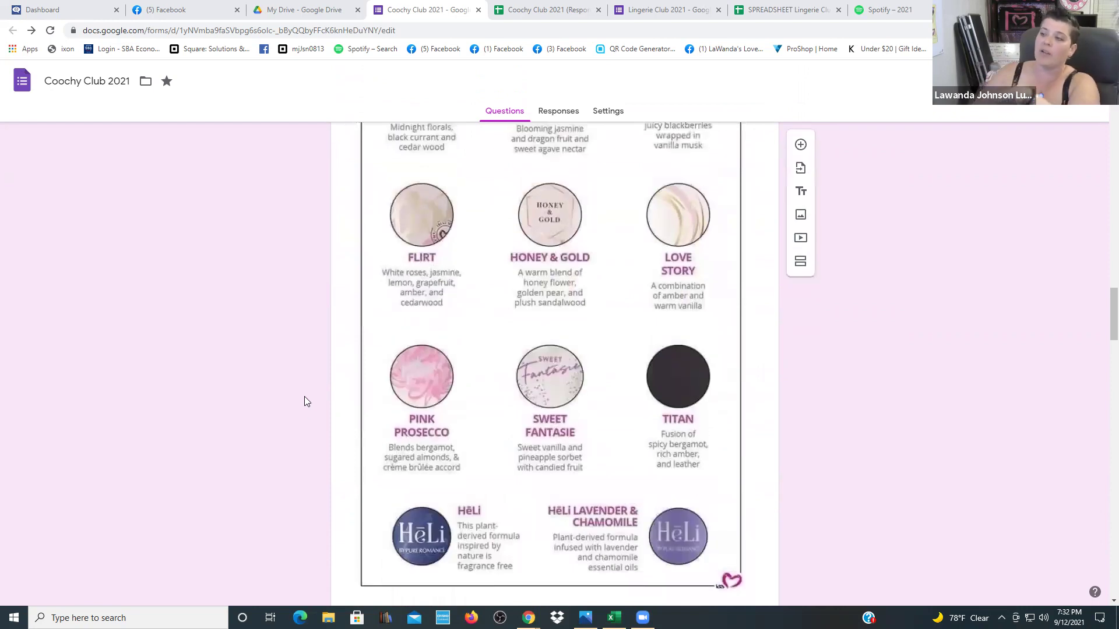
scroll(305, 401, "up", 1)
scroll(305, 401, "down", 2)
scroll(304, 401, "down", 5)
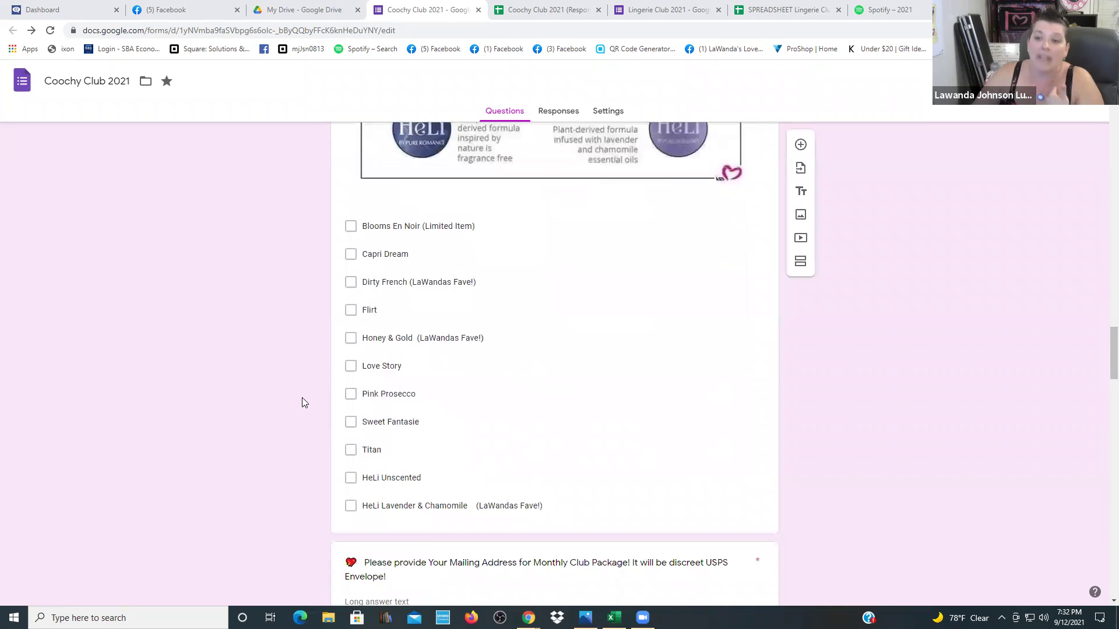
scroll(296, 399, "down", 1)
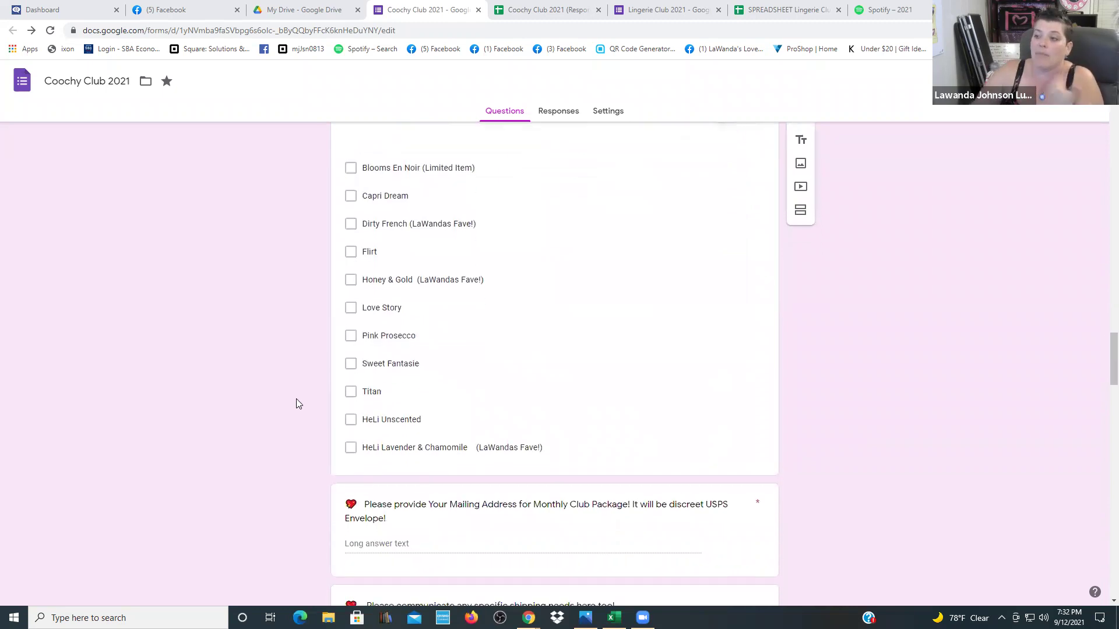
Step: Examine the mailing address, shipping needs, allergies, birthday and pick-a-balloon hostess questions
scroll(297, 399, "down", 4)
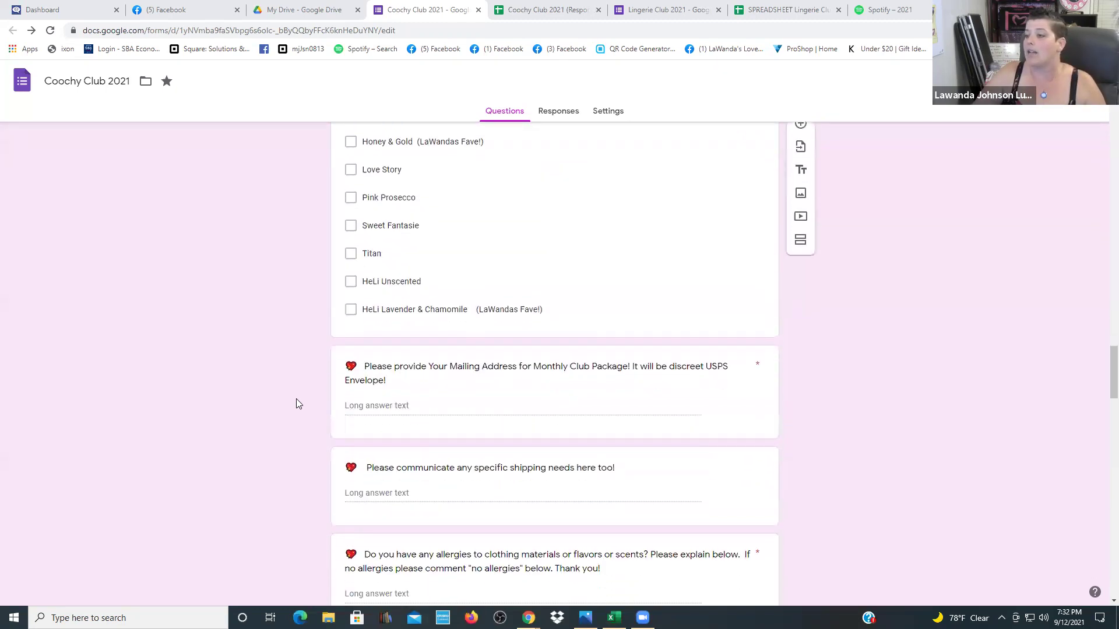
scroll(297, 399, "down", 1)
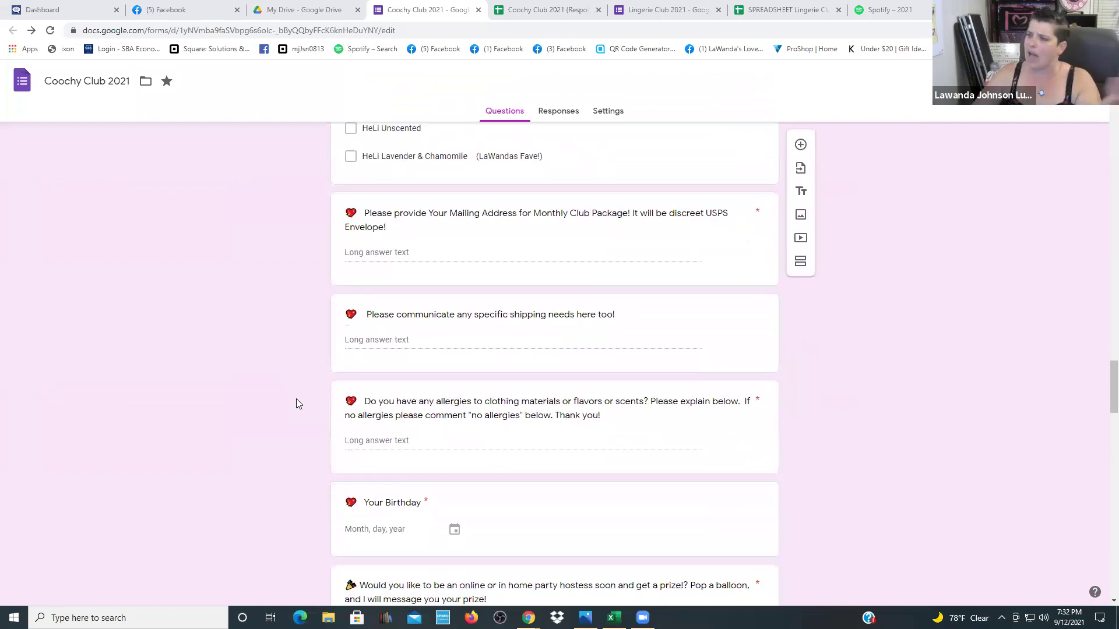
scroll(296, 404, "down", 1)
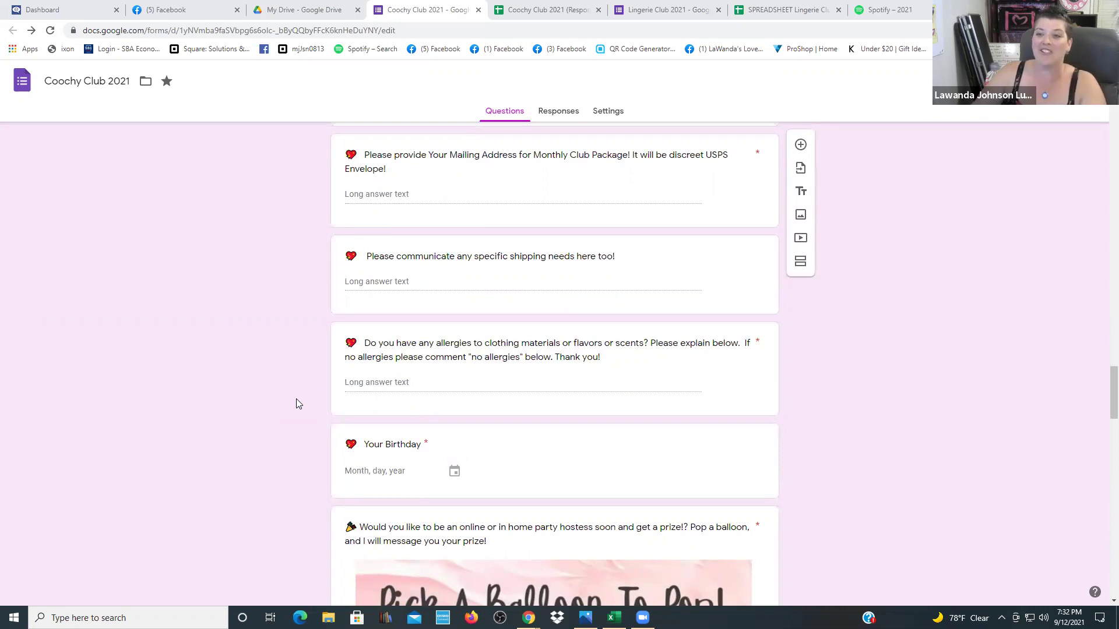
scroll(296, 399, "down", 4)
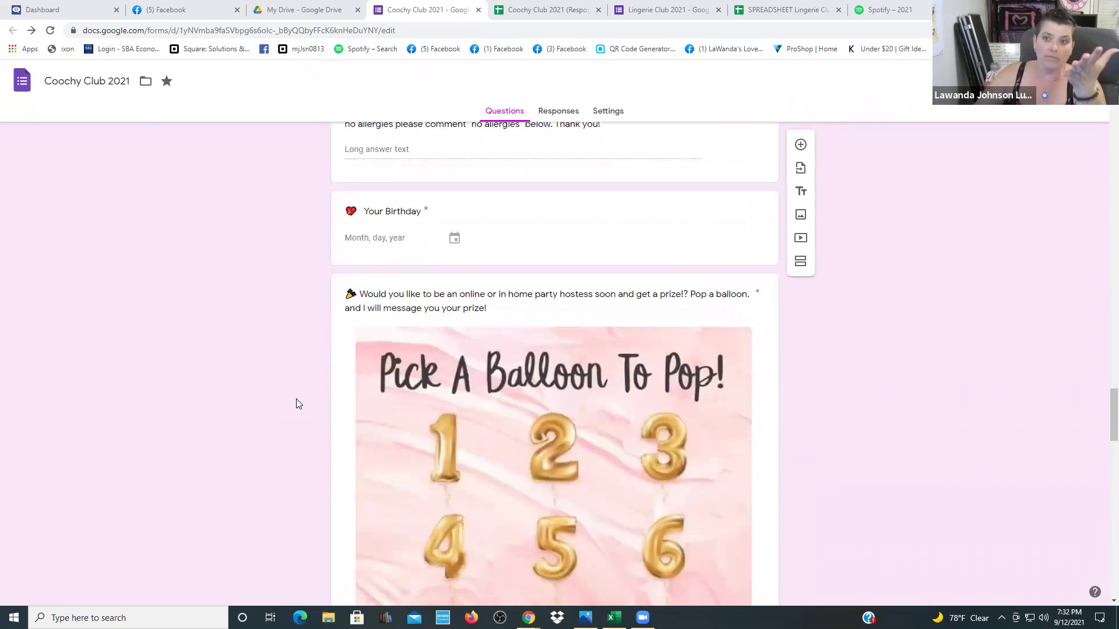
scroll(296, 399, "down", 1)
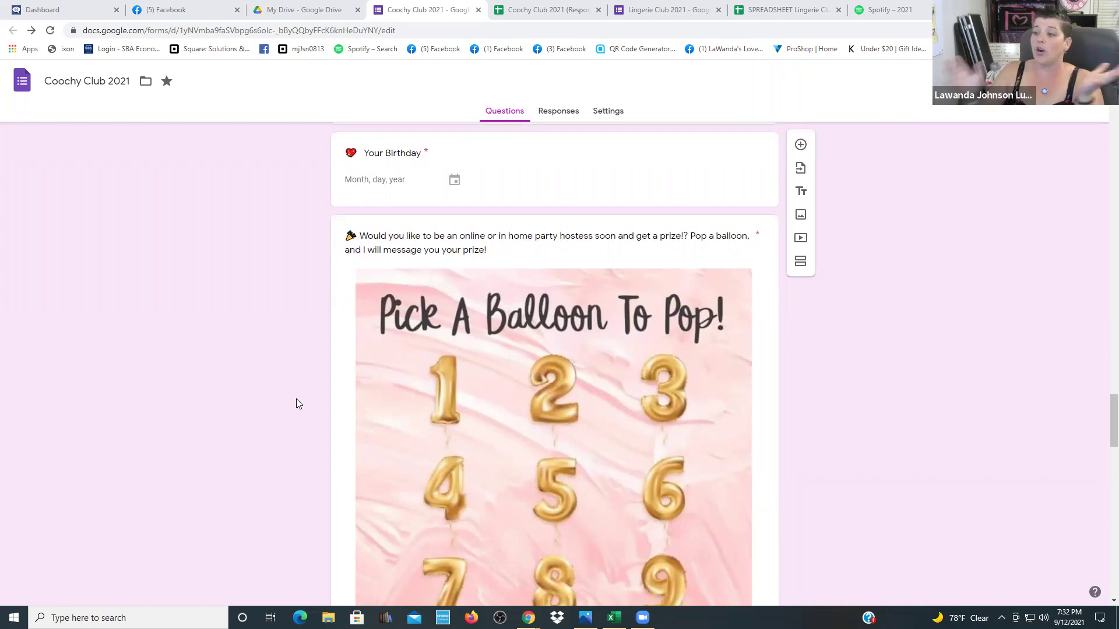
scroll(296, 399, "down", 3)
scroll(296, 400, "down", 7)
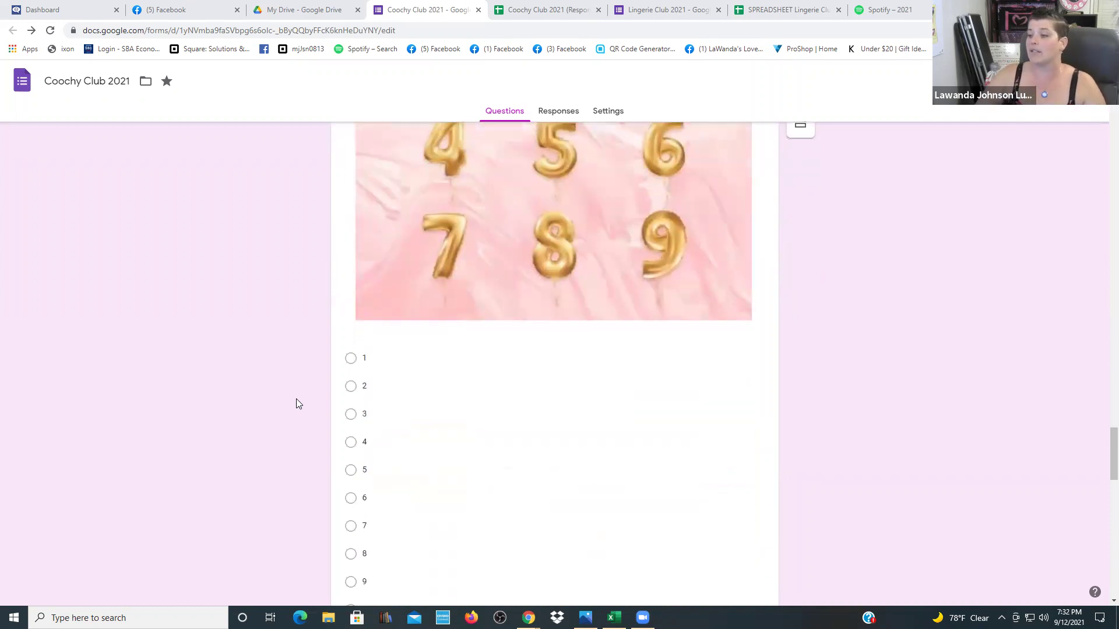
Step: Examine the side hustle and Money Train group questions, then select the closing comments question of the Coochy Club form
scroll(296, 399, "down", 4)
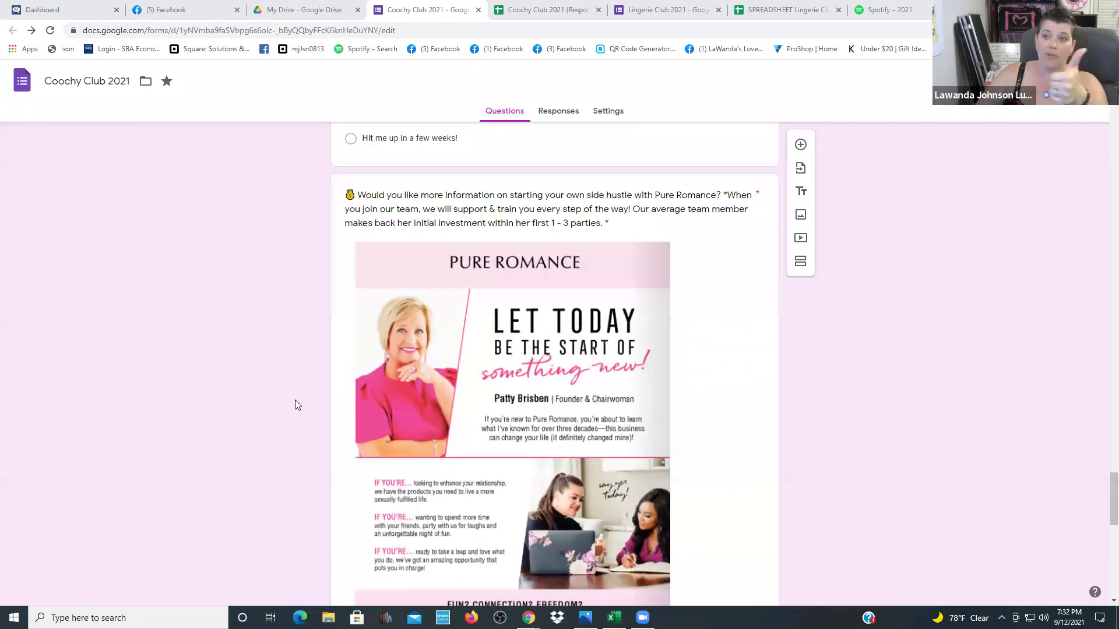
scroll(296, 401, "down", 7)
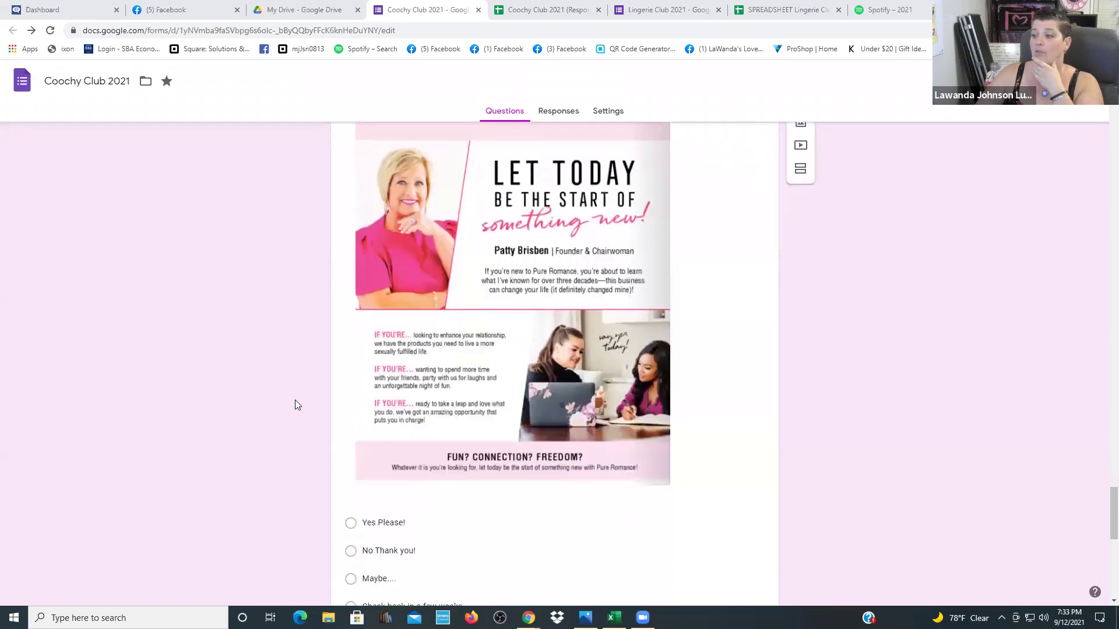
scroll(295, 400, "down", 2)
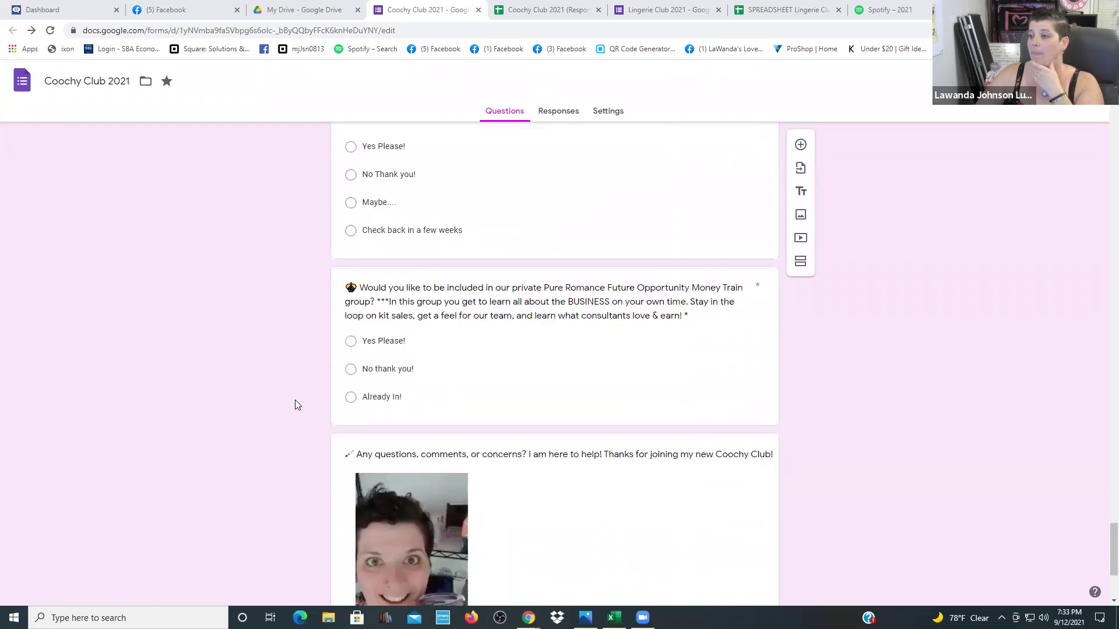
scroll(295, 399, "down", 3)
scroll(294, 400, "down", 1)
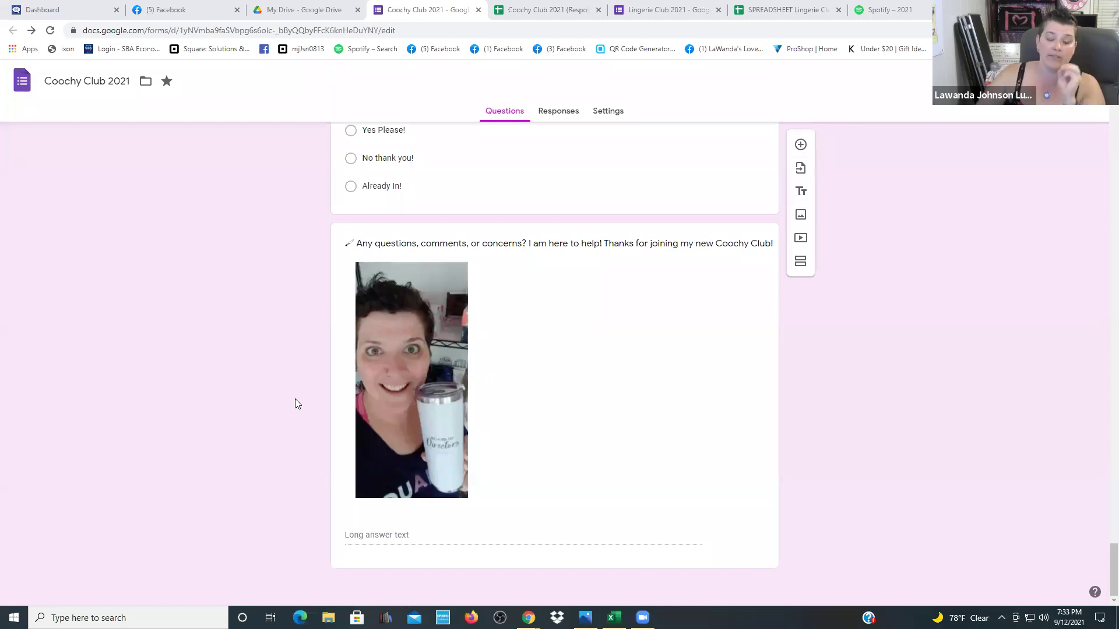
left_click(609, 244)
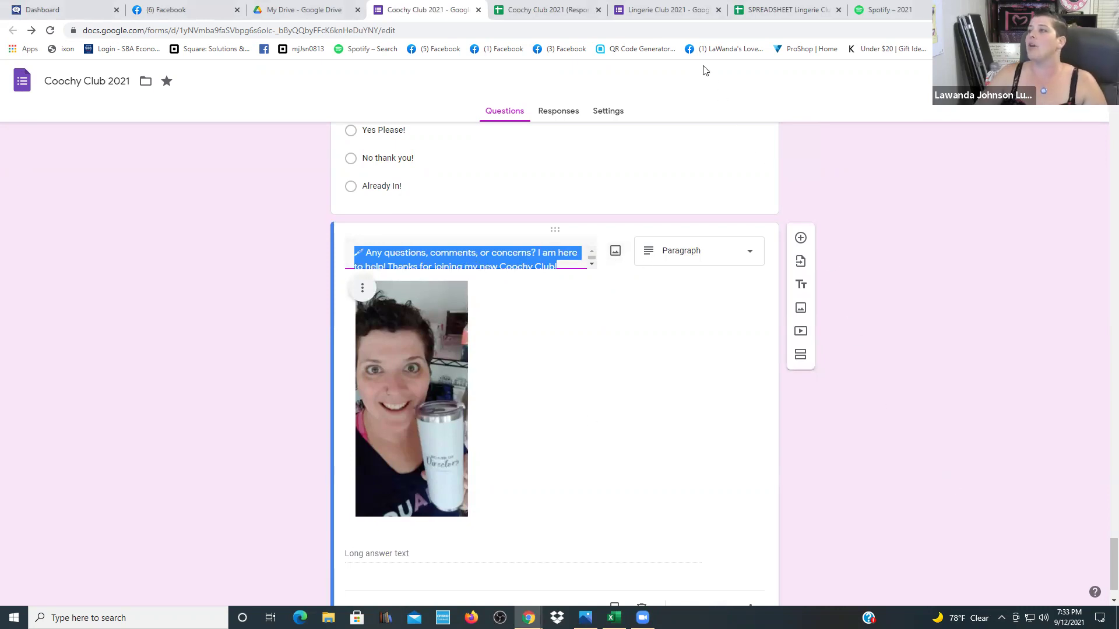
Step: Switch to the Lingerie Club 2021 form and review its welcome text and contact questions, selecting the Email Address question
left_click(675, 17)
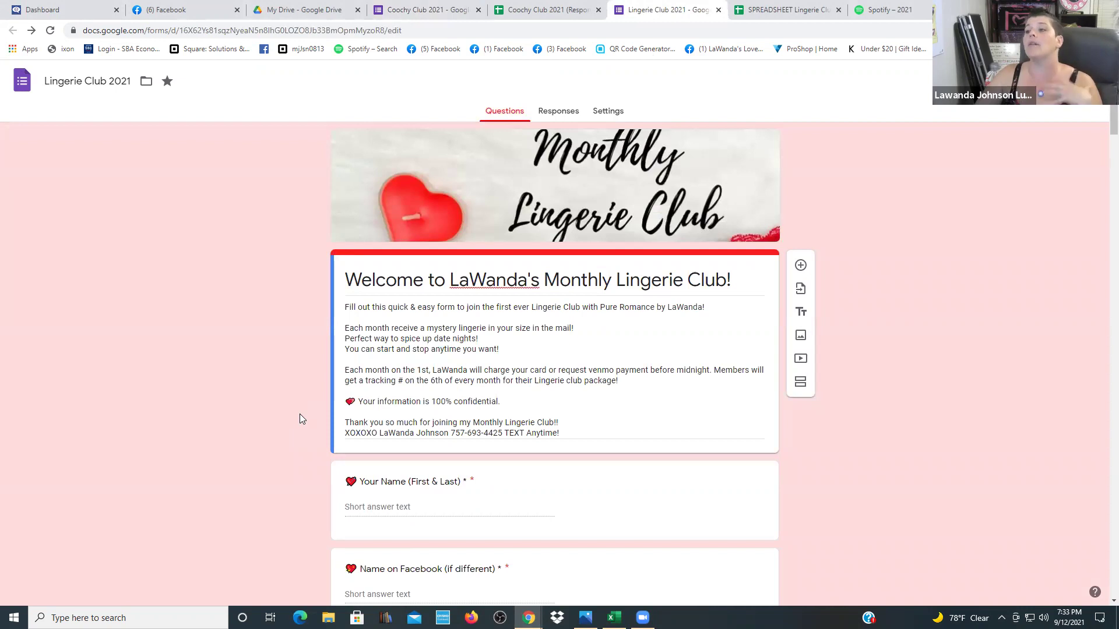
scroll(300, 419, "down", 2)
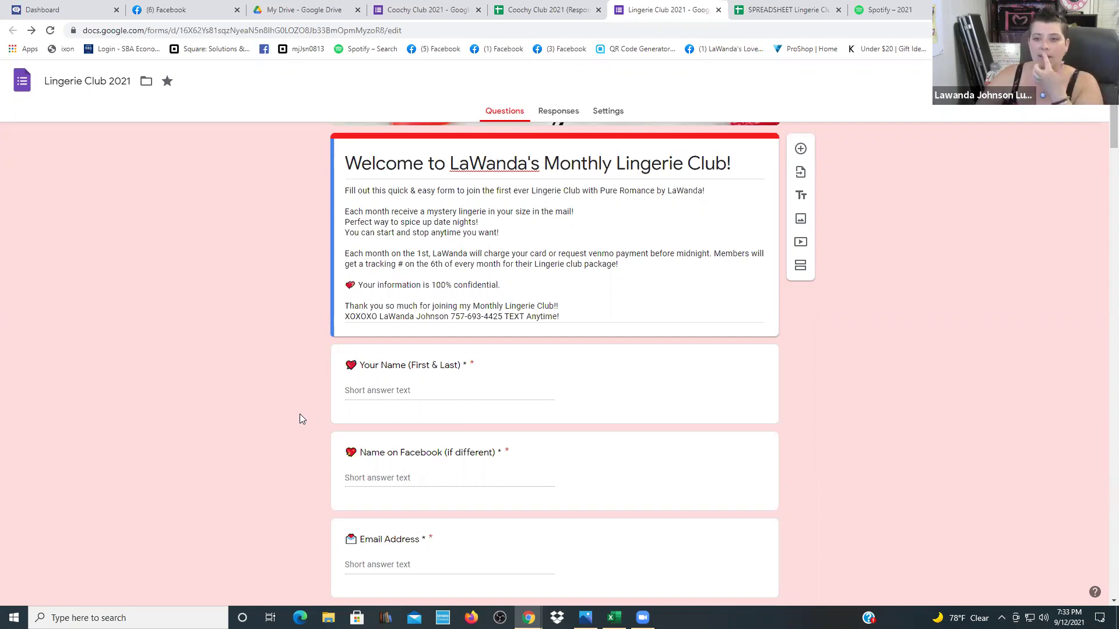
scroll(301, 418, "down", 4)
scroll(300, 419, "up", 1)
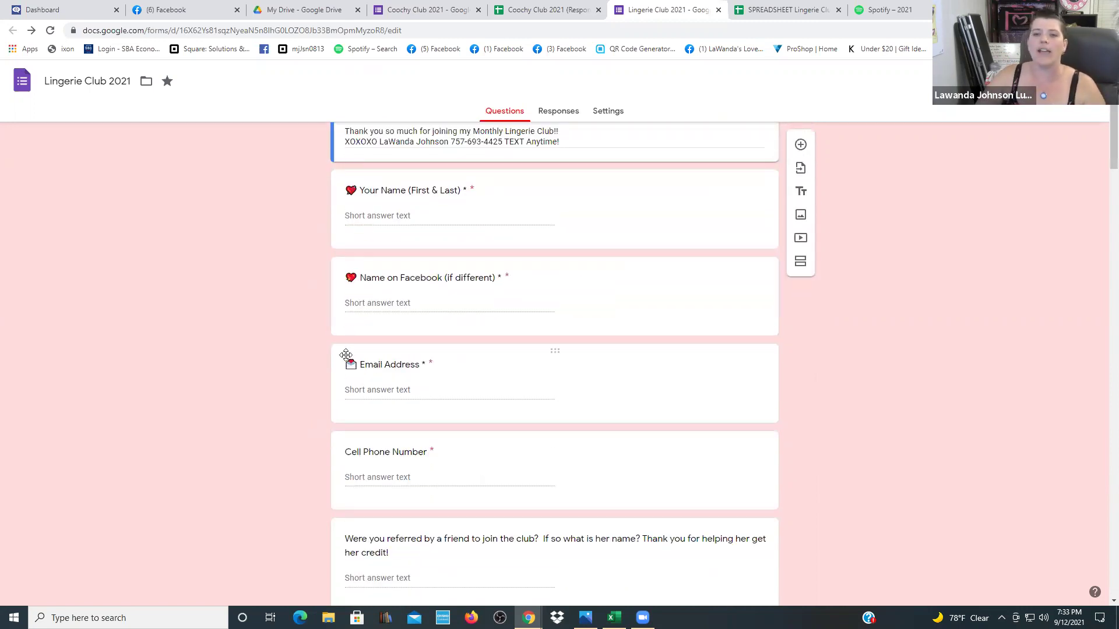
left_click(538, 358)
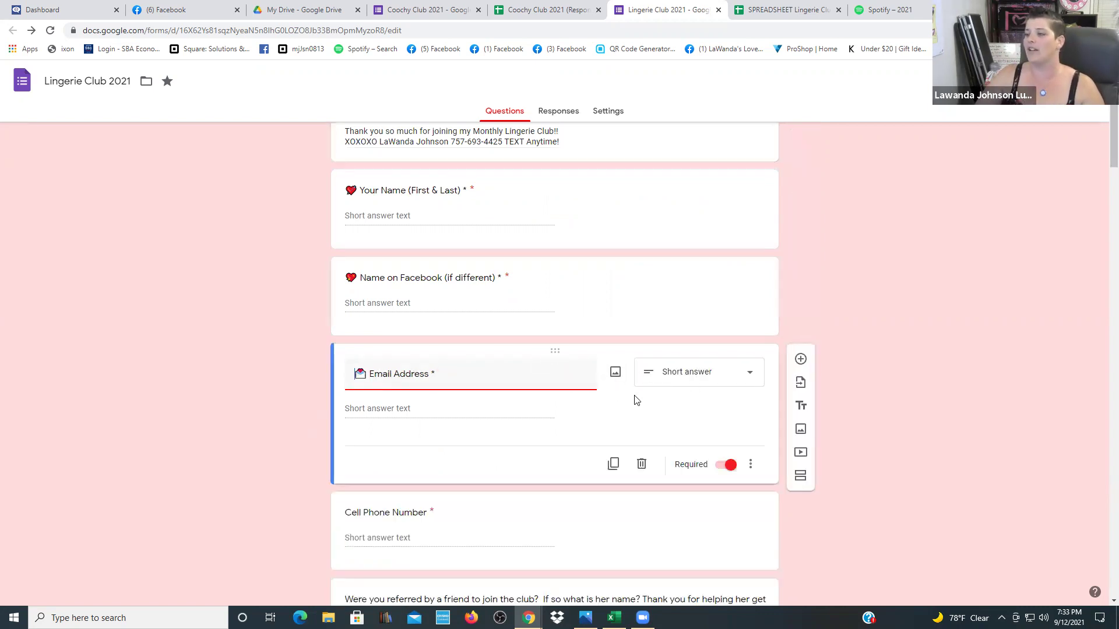
left_click(305, 404)
scroll(306, 405, "down", 3)
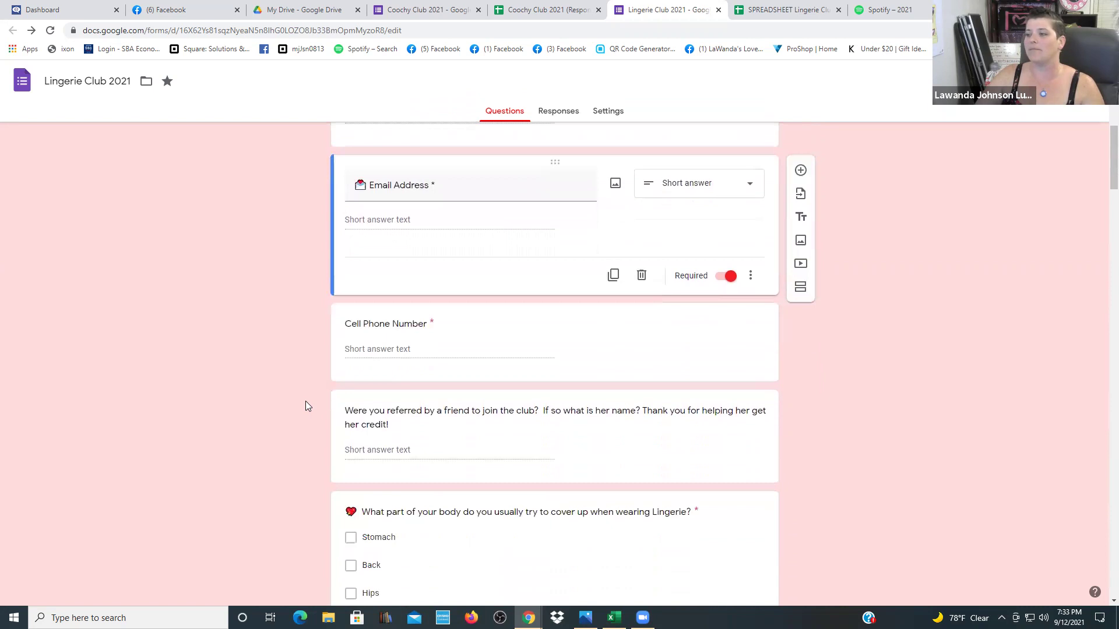
Step: Examine the Lingerie Club form's phone number, referral, body coverage, pants size, bra size and favorite colors questions
scroll(307, 407, "down", 2)
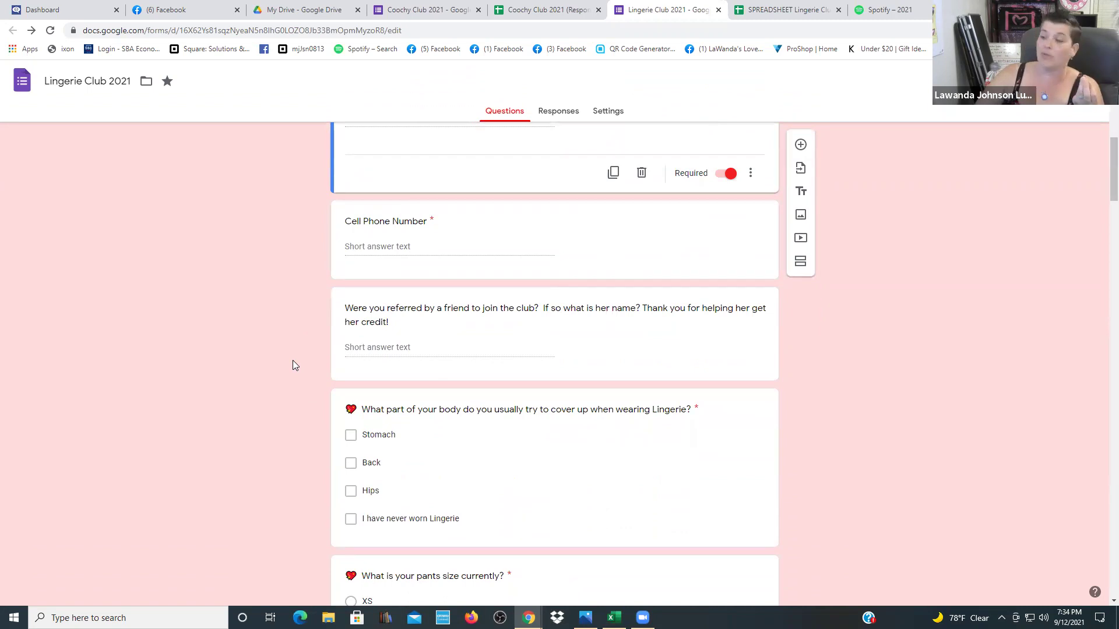
scroll(293, 361, "down", 2)
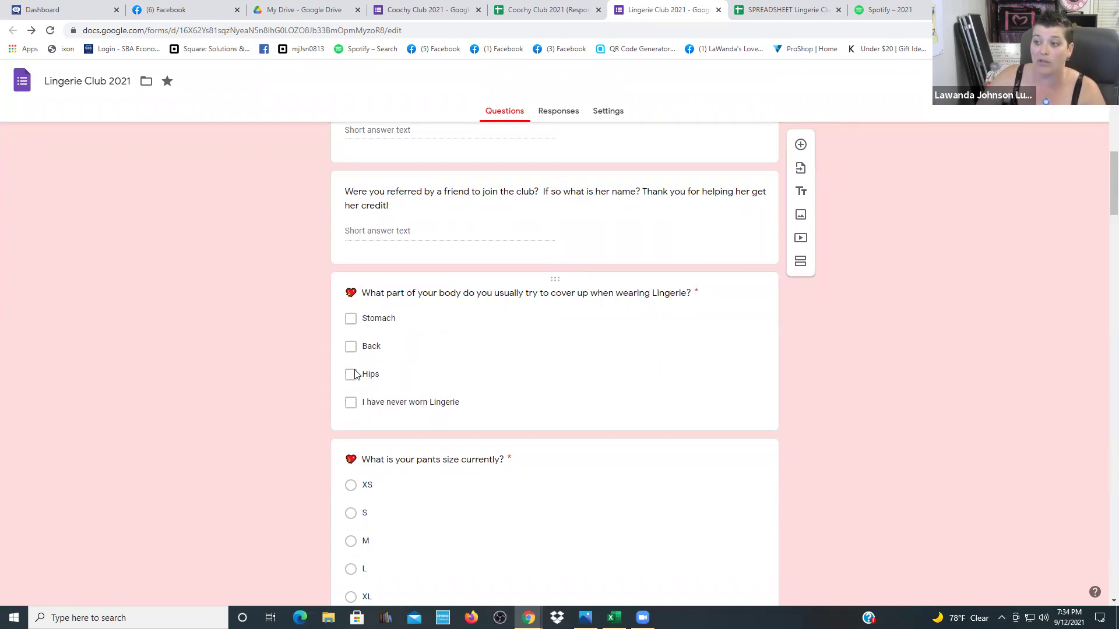
scroll(327, 374, "down", 3)
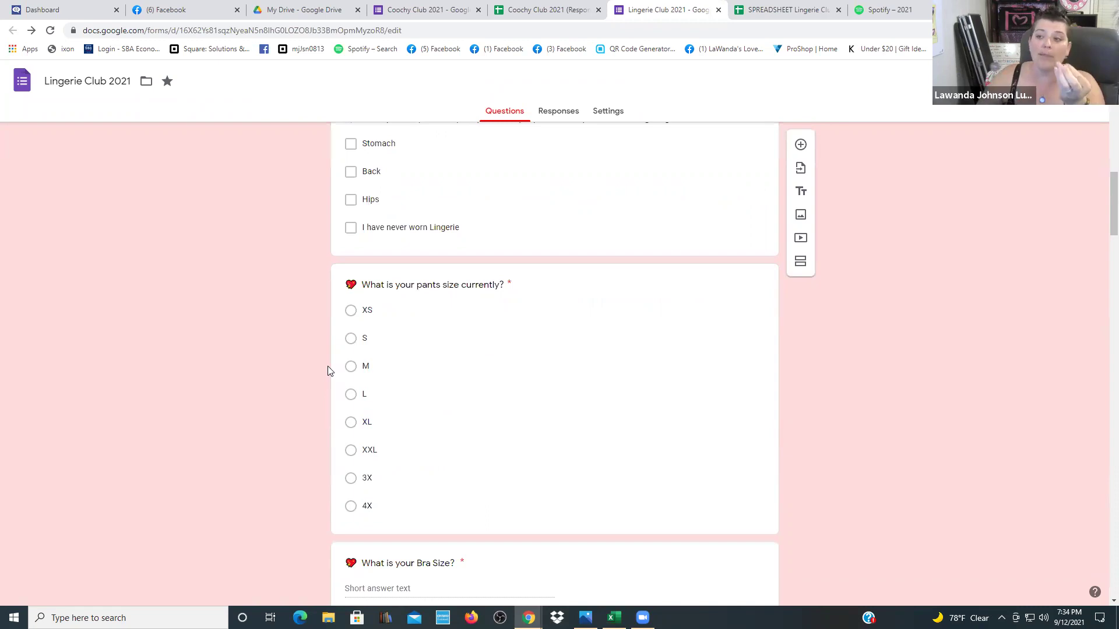
scroll(319, 393, "down", 2)
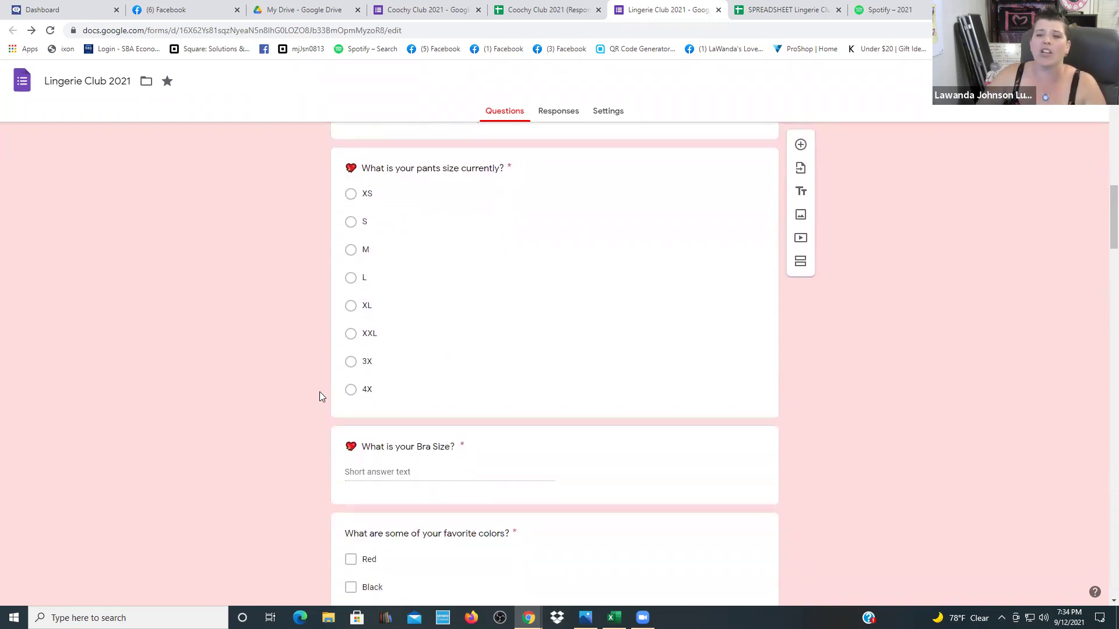
scroll(320, 392, "down", 1)
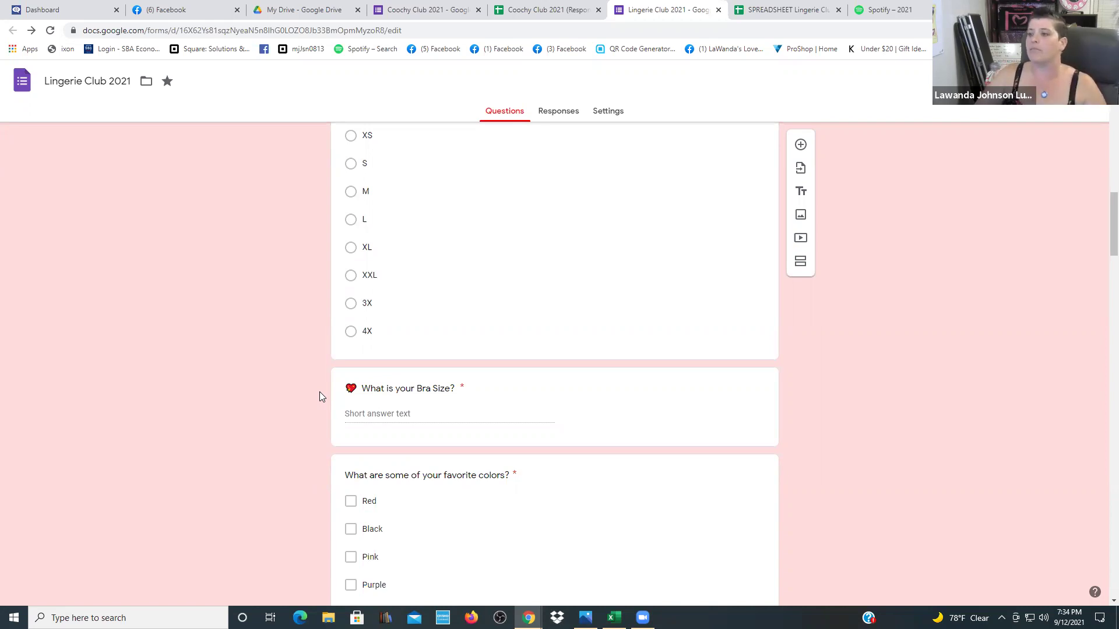
scroll(319, 396, "down", 3)
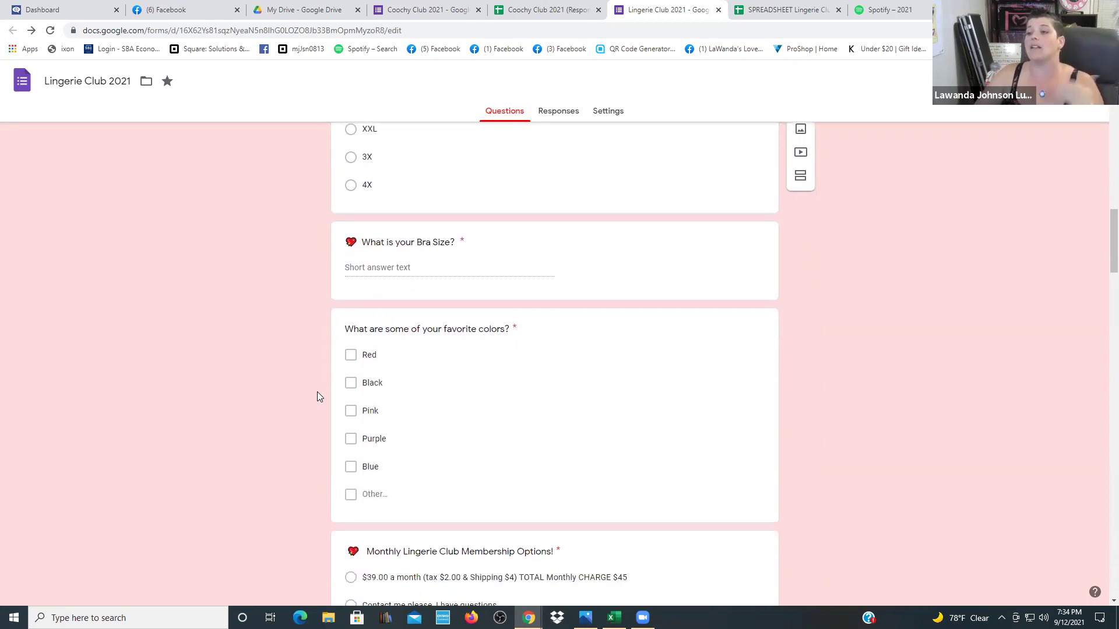
scroll(302, 406, "down", 1)
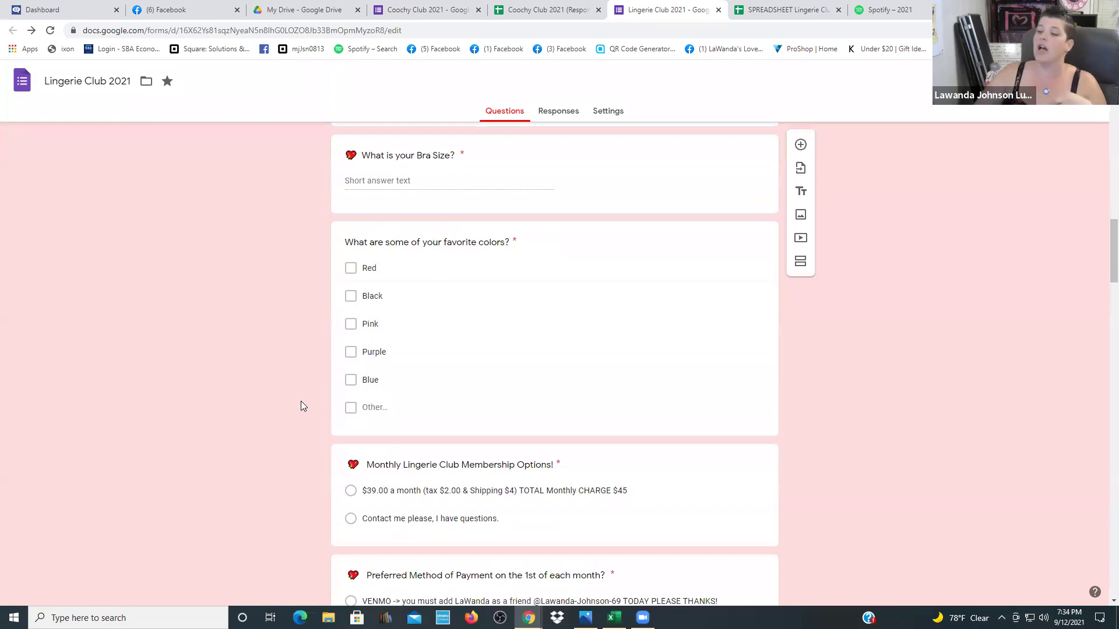
Step: Examine the monthly Lingerie Club membership options, preferred payment method and card-charge agreement questions
scroll(302, 406, "down", 1)
scroll(302, 406, "down", 1)
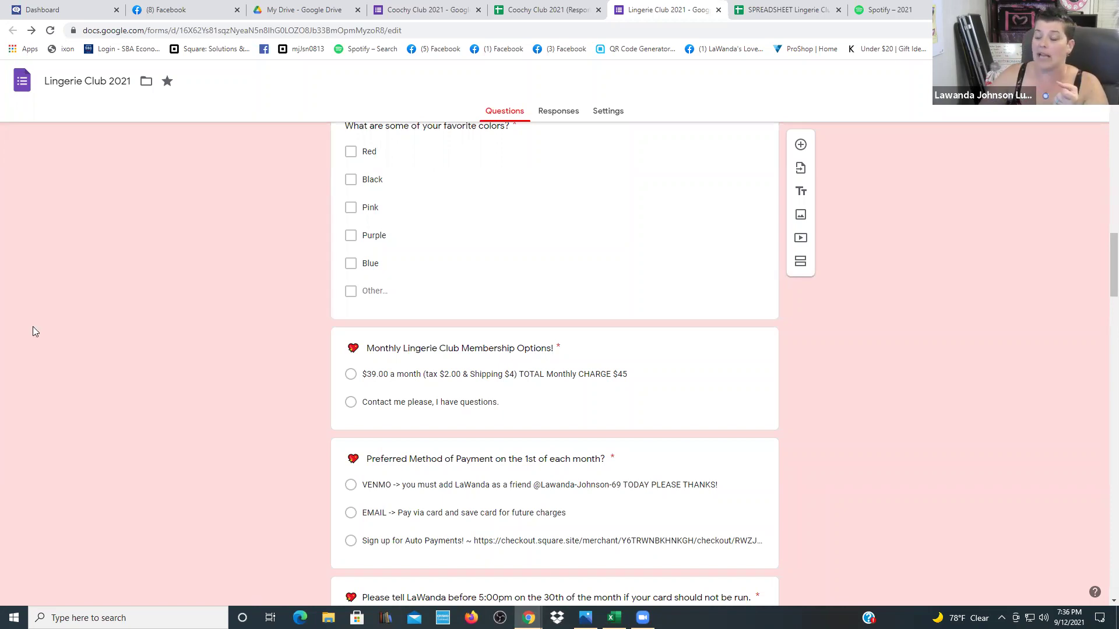
scroll(273, 417, "down", 1)
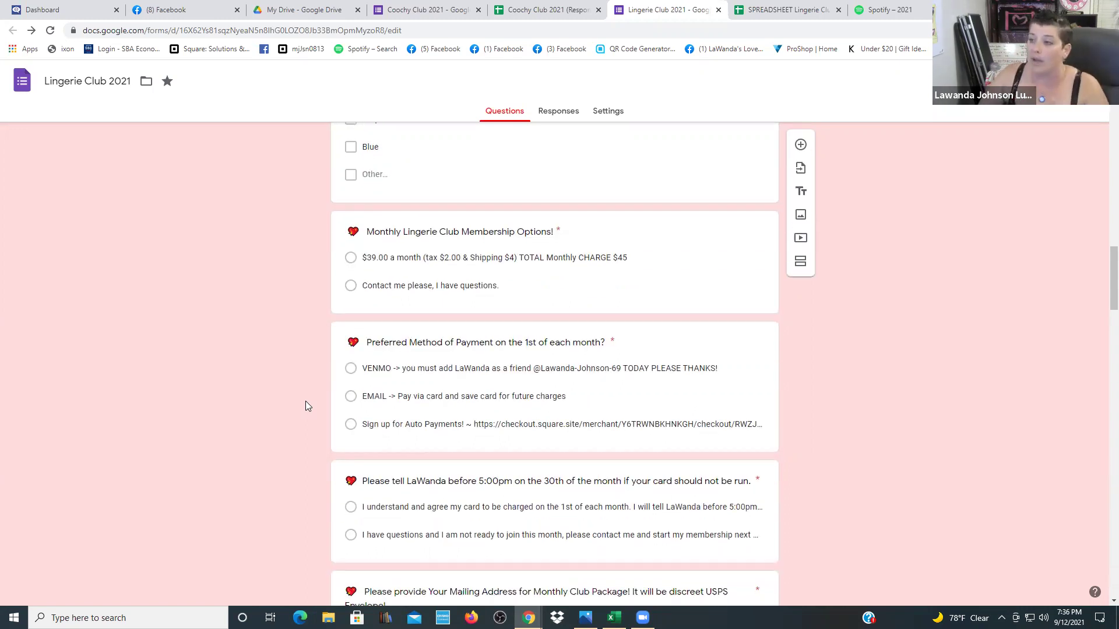
scroll(306, 403, "down", 2)
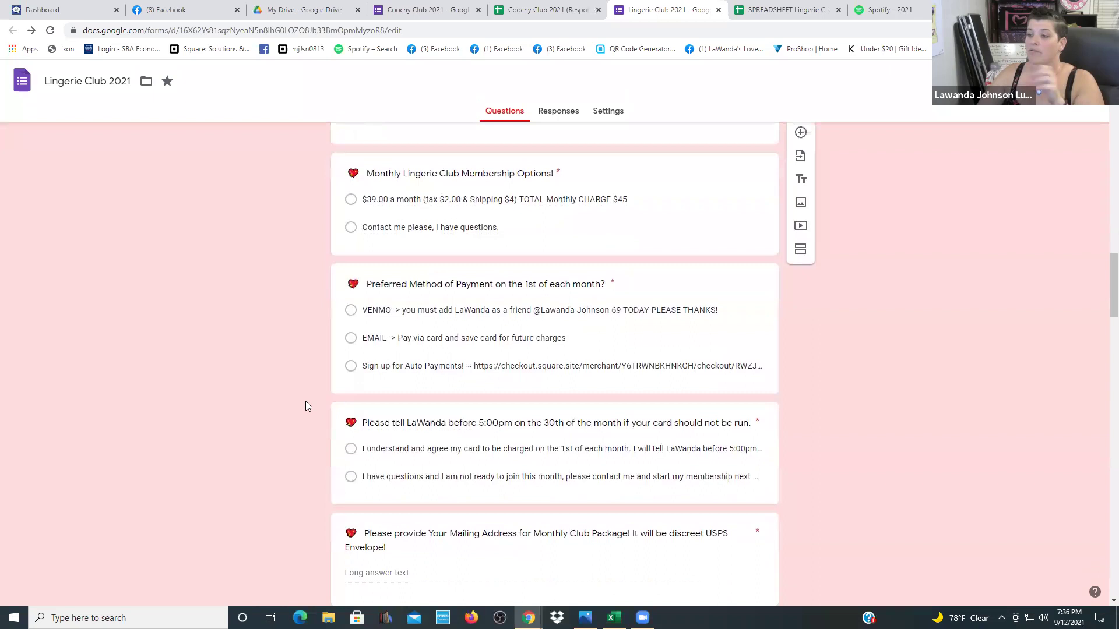
scroll(307, 406, "down", 1)
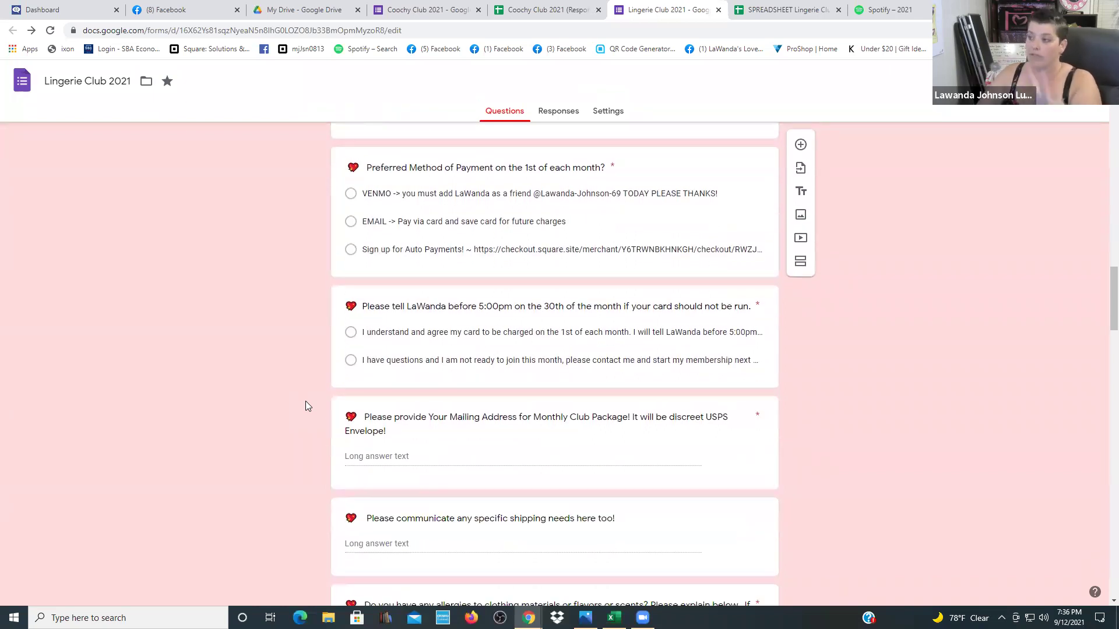
scroll(308, 407, "down", 1)
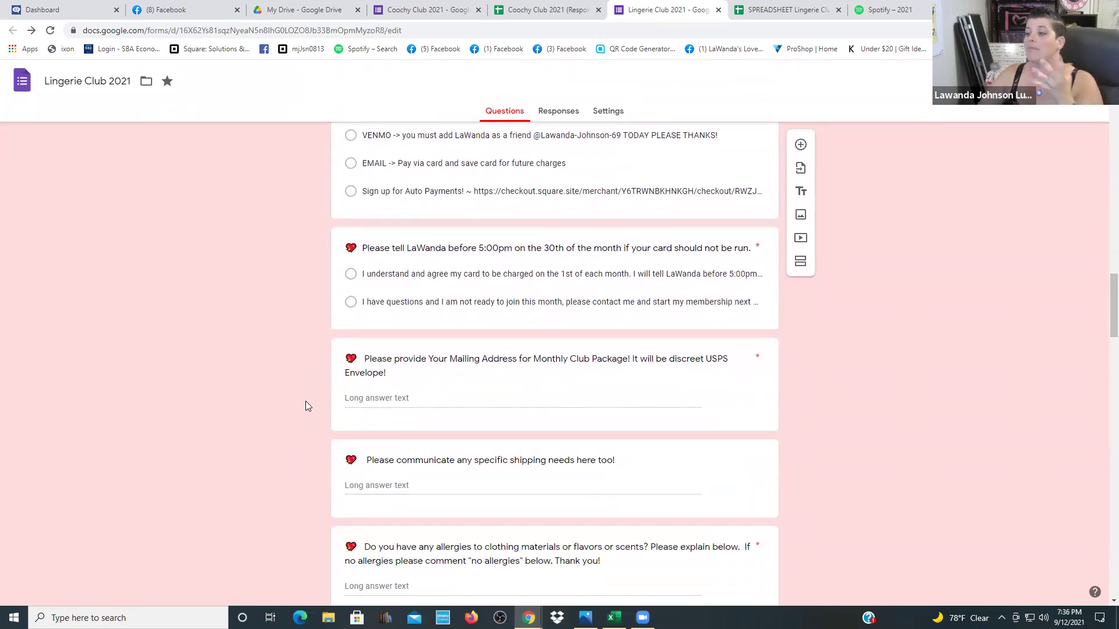
Step: Examine the Lingerie Club form's mailing address, shipping needs, allergies, birthday and balloon-pick online host questions
scroll(307, 407, "down", 2)
scroll(308, 407, "down", 2)
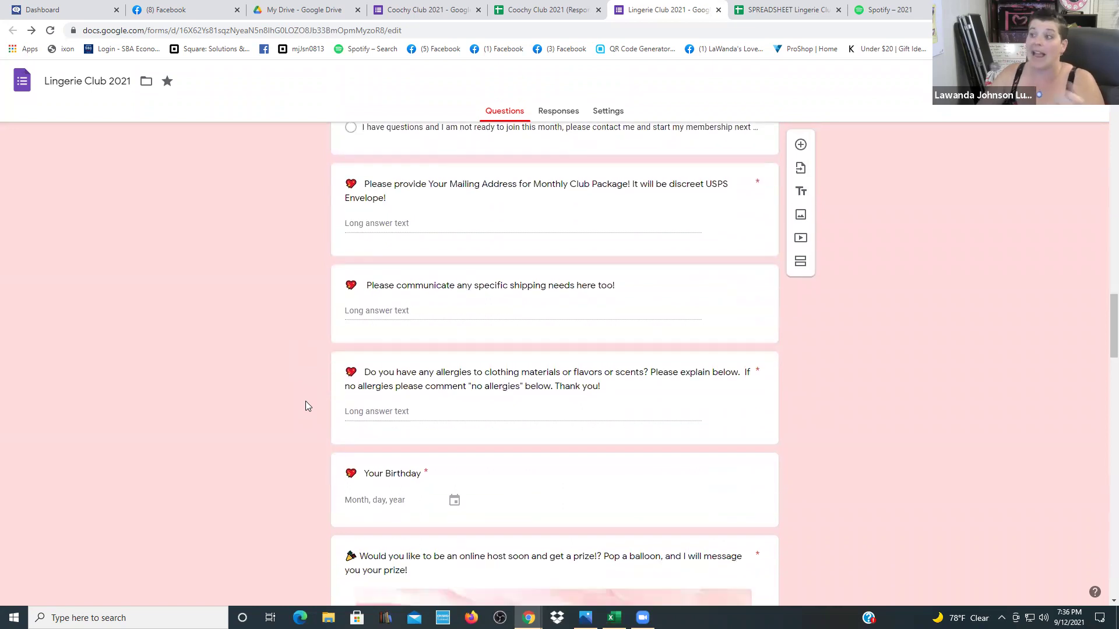
scroll(306, 402, "down", 1)
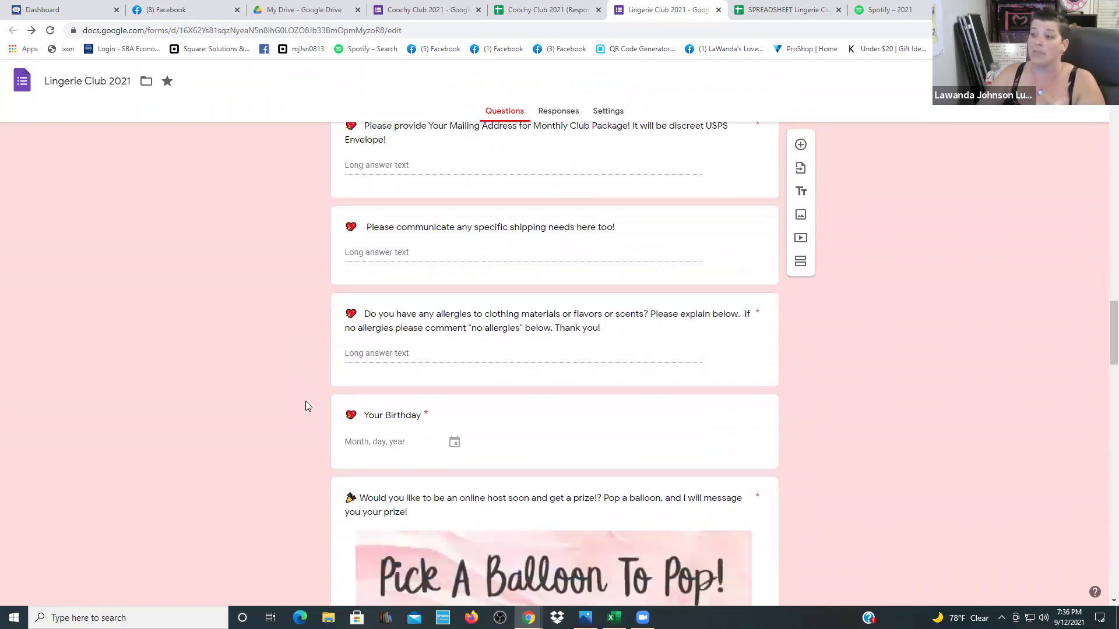
scroll(306, 402, "down", 10)
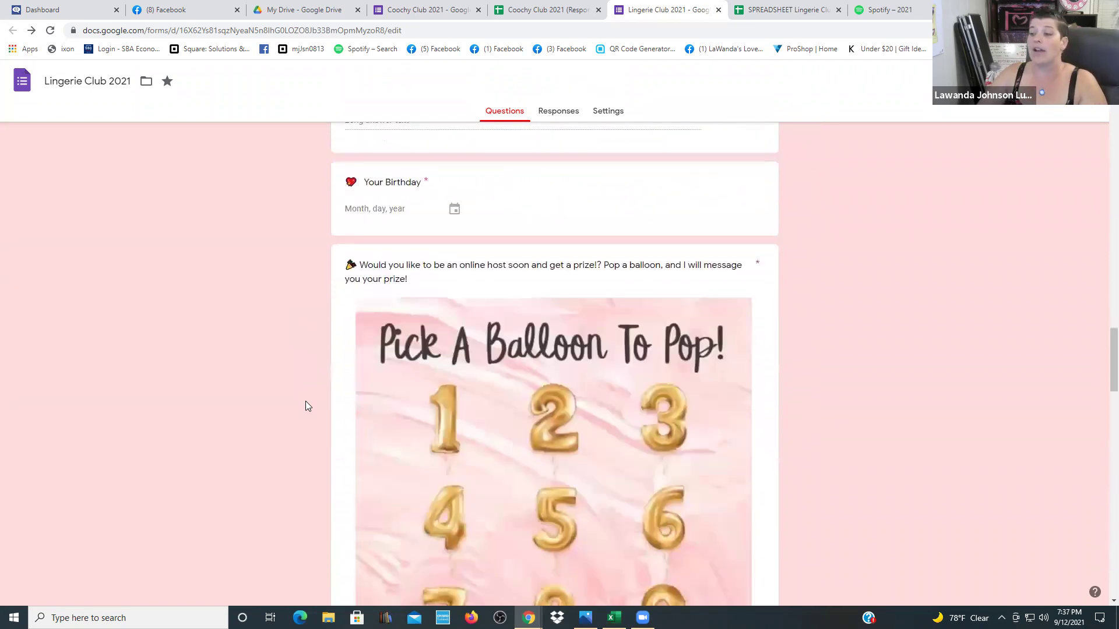
scroll(305, 401, "down", 7)
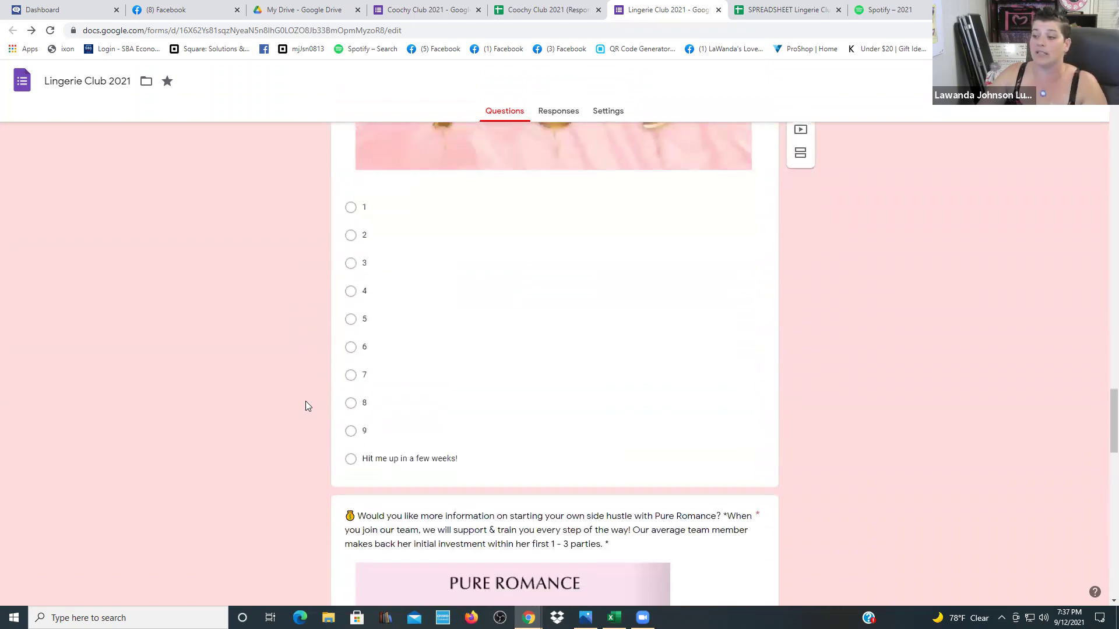
Step: Examine the side hustle, Money Train group, discounted Coochy Club and closing comments questions of the Lingerie Club form
scroll(305, 401, "down", 12)
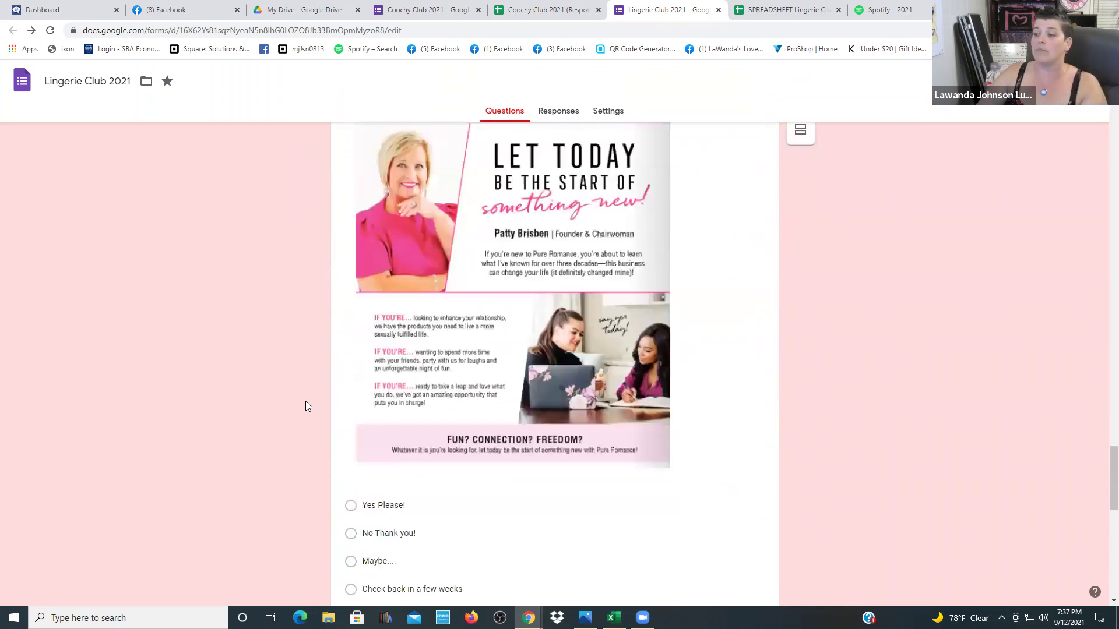
scroll(305, 406, "down", 2)
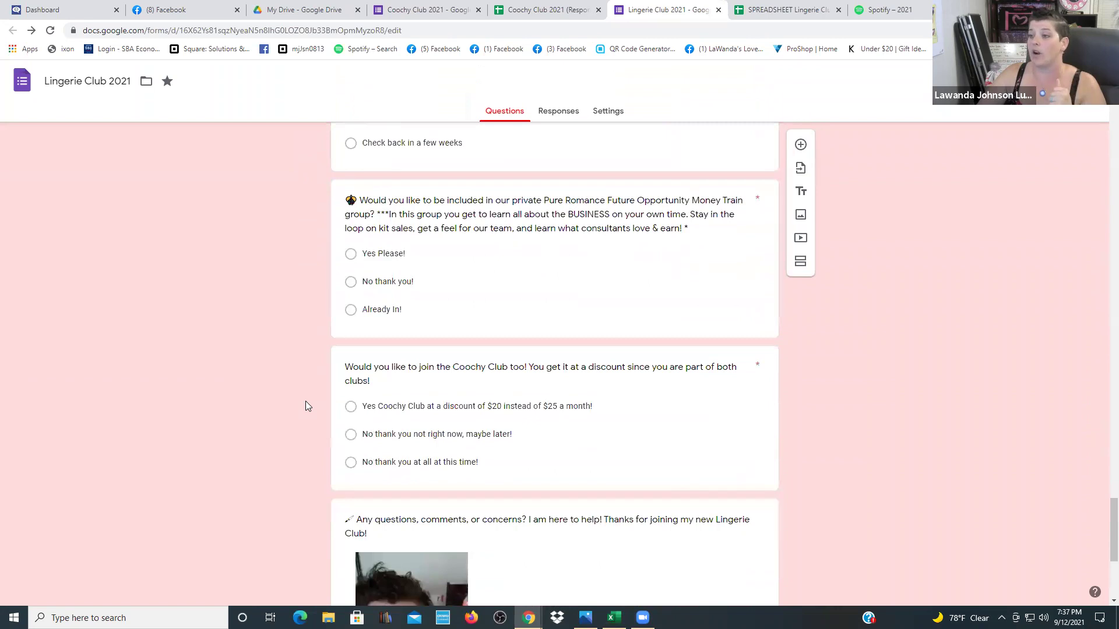
scroll(305, 406, "down", 1)
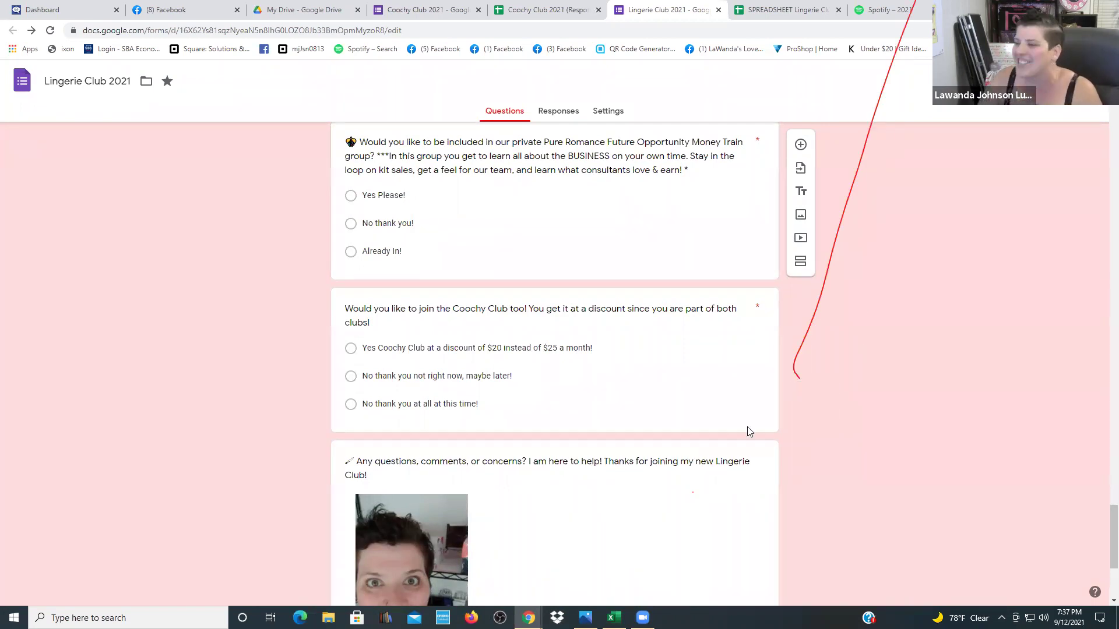
scroll(749, 431, "down", 2)
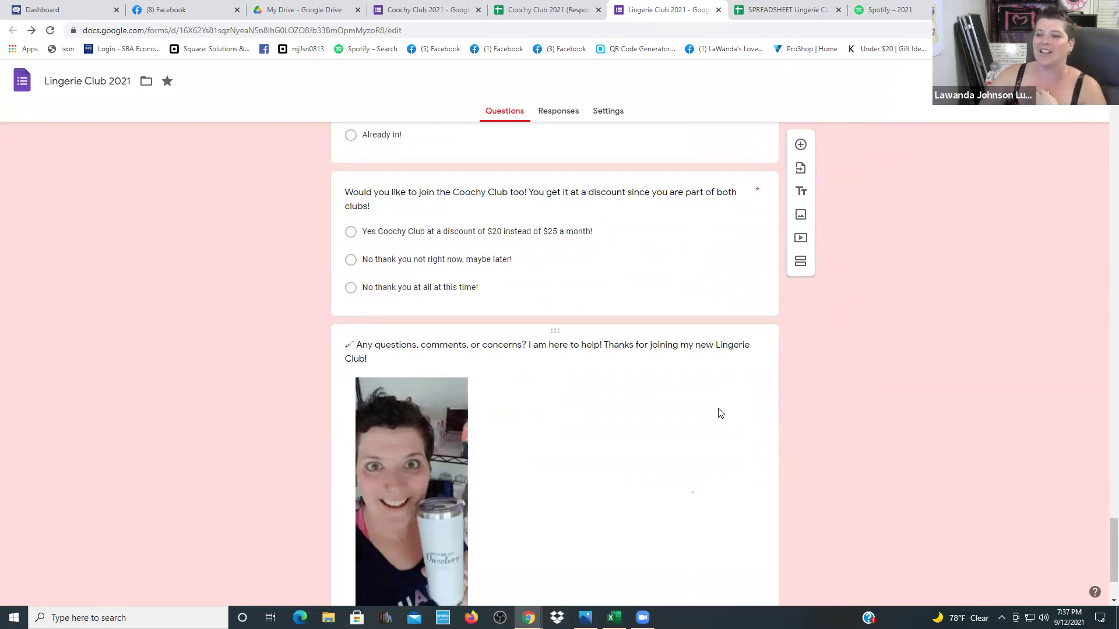
scroll(721, 413, "down", 1)
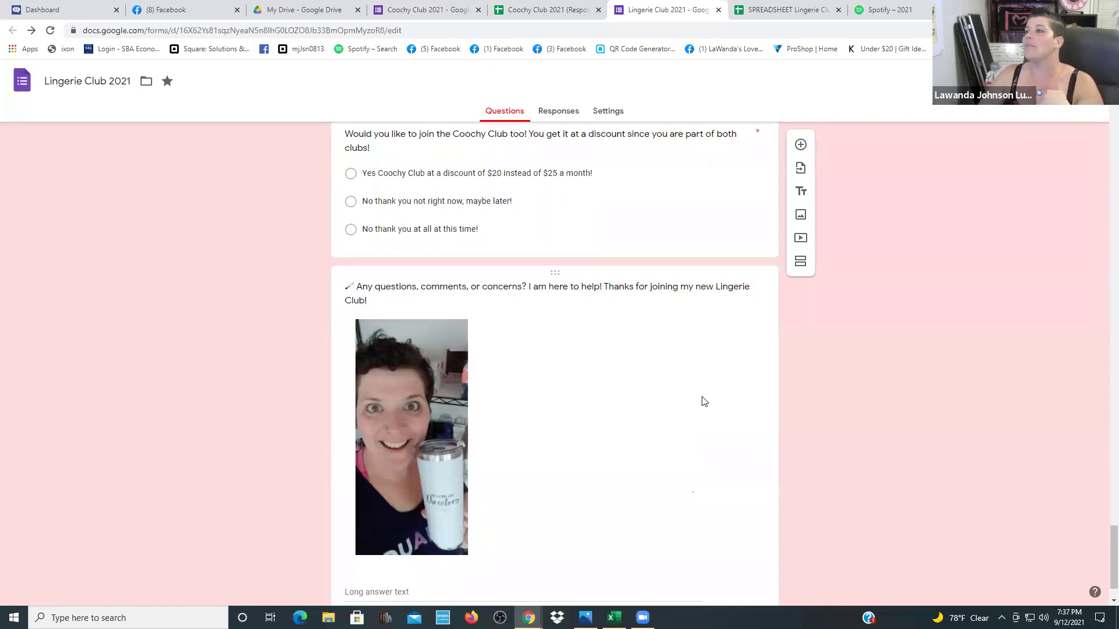
Step: Switch to the Lingerie Club 2021 responses spreadsheet and review its answers and monthly item columns, selecting allergy cell O6
left_click(787, 13)
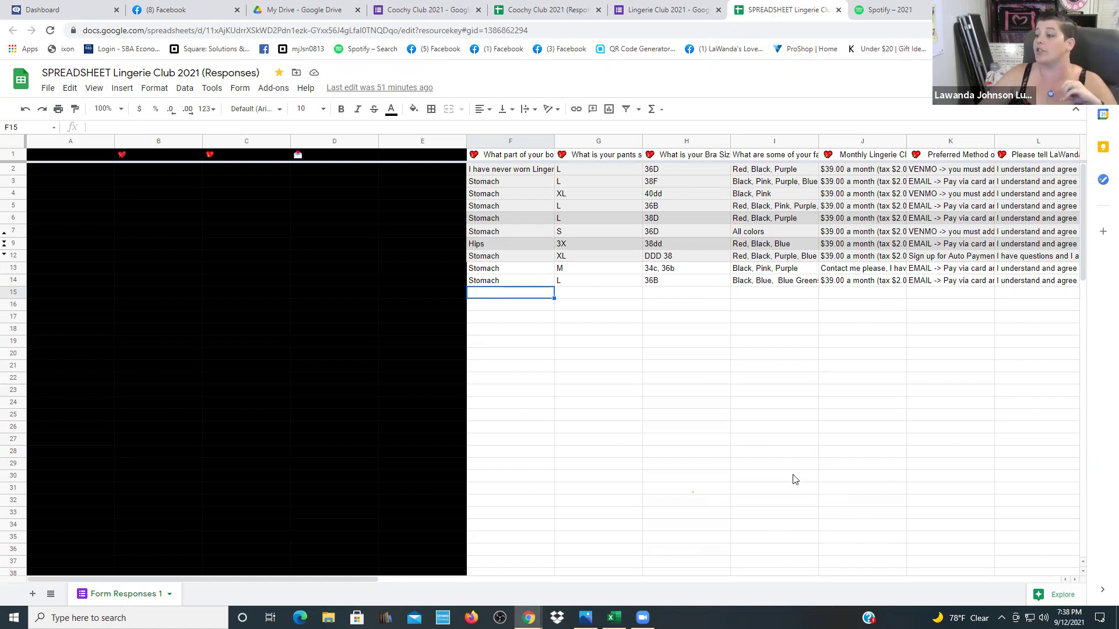
left_click_drag(364, 579, 747, 586)
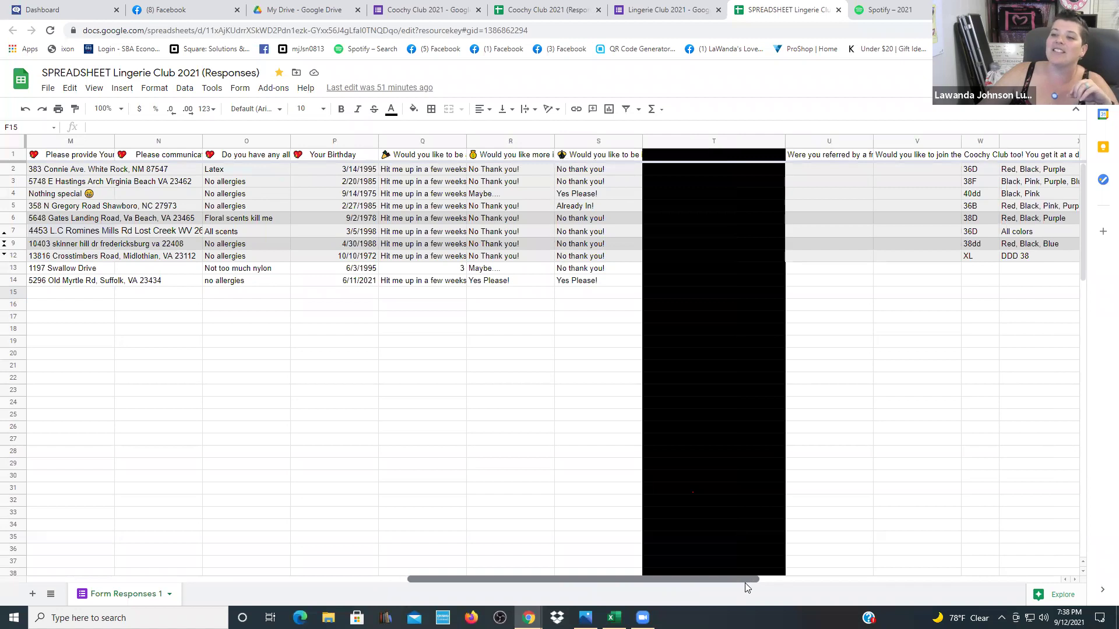
left_click(253, 218)
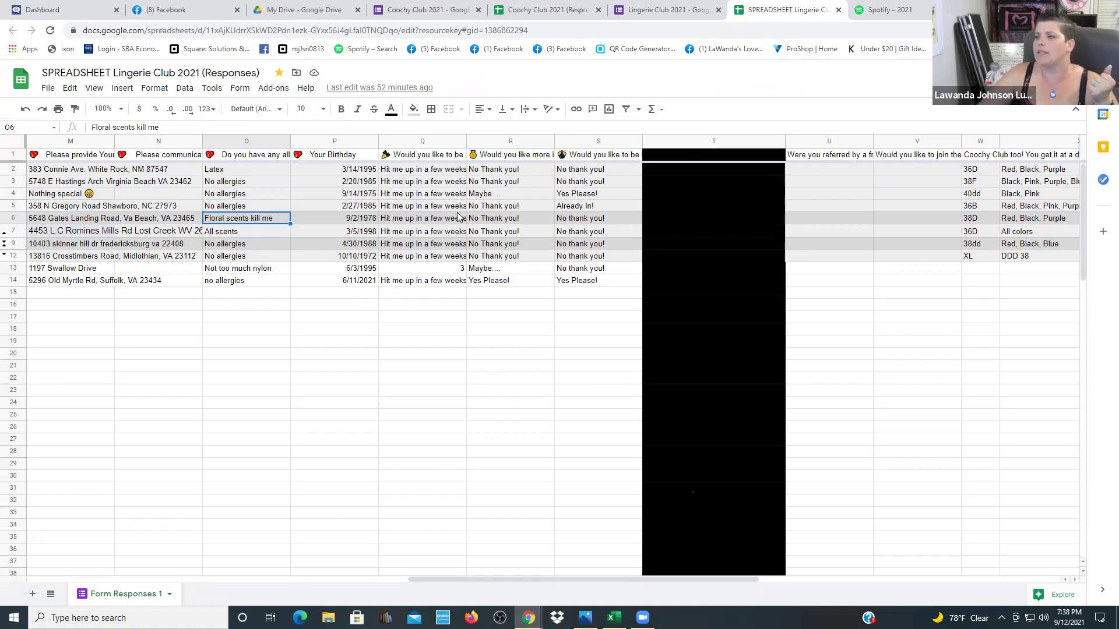
left_click_drag(480, 579, 715, 580)
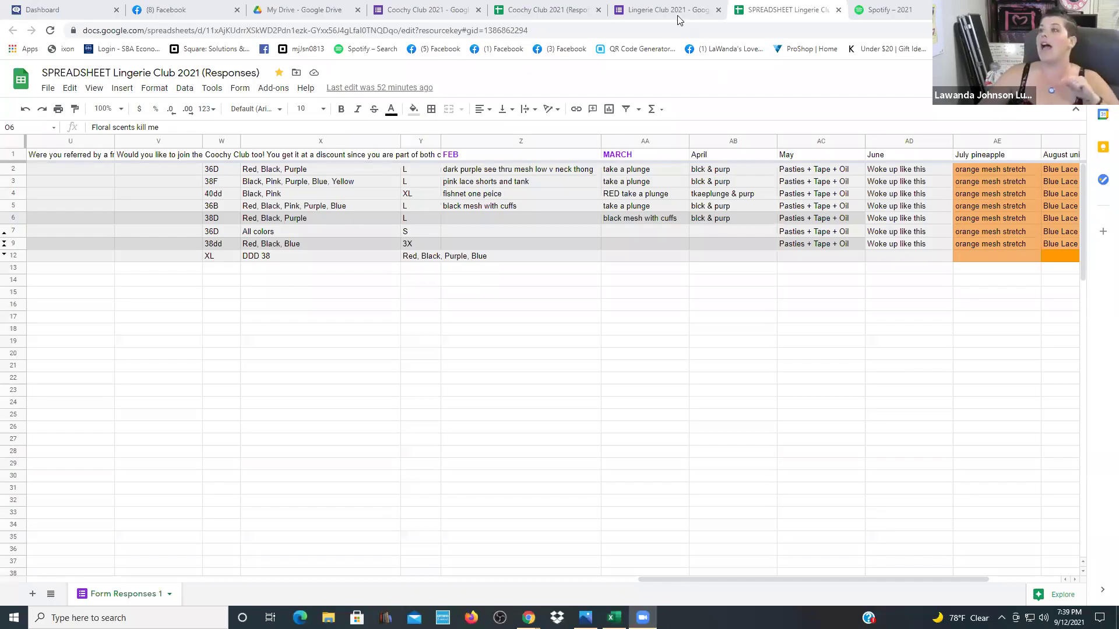
Step: Check the Lingerie Club 2021 form's responses summary against the responses spreadsheet, returning to the form
left_click(678, 17)
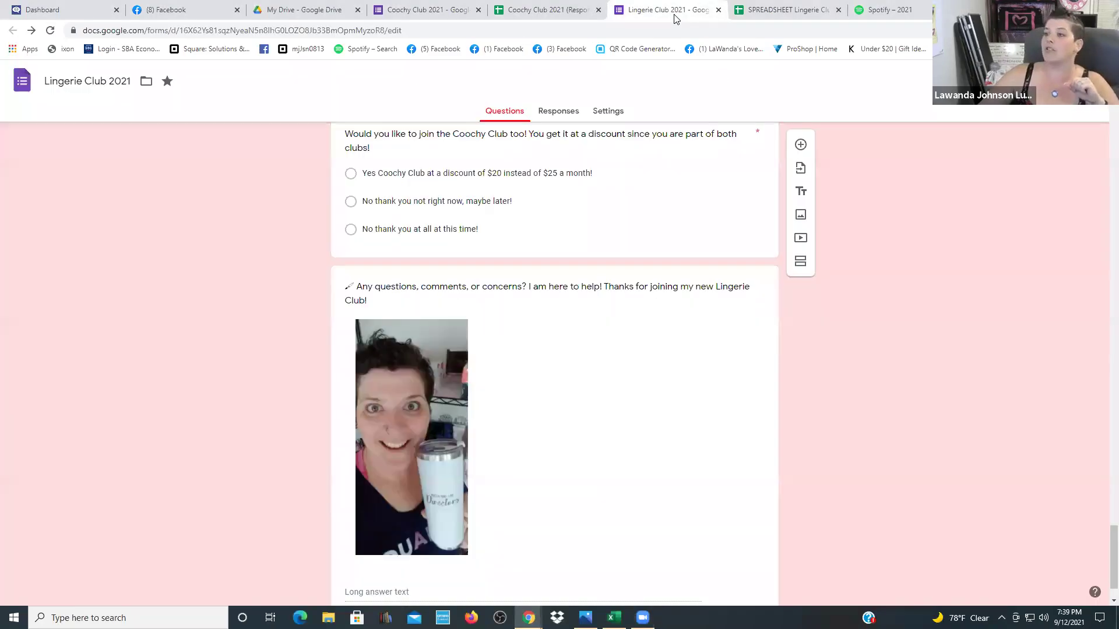
left_click(563, 116)
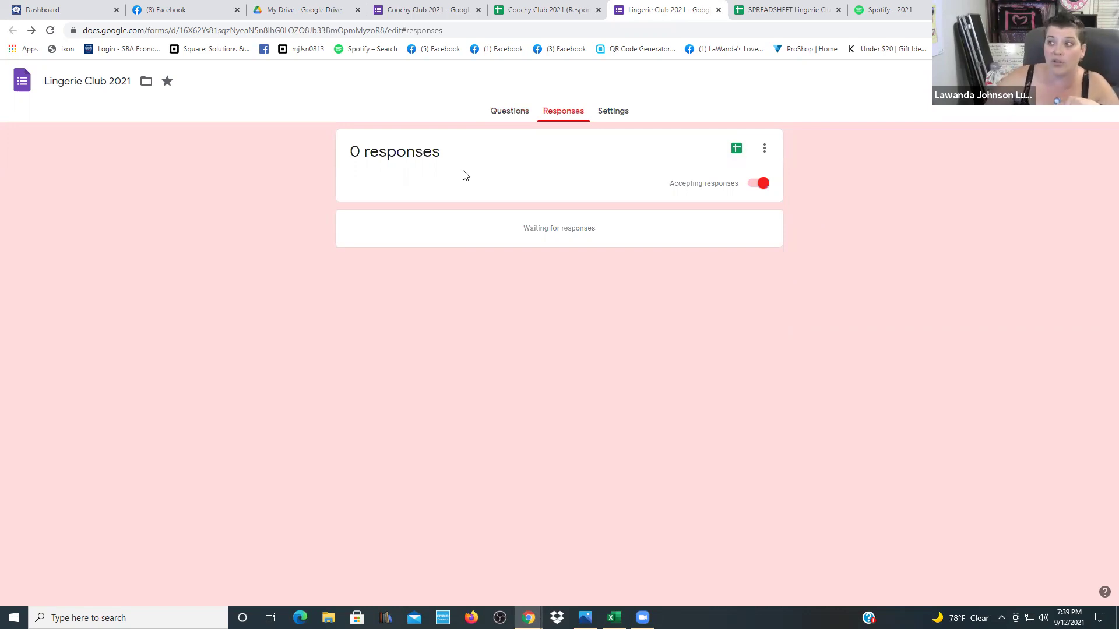
left_click(779, 17)
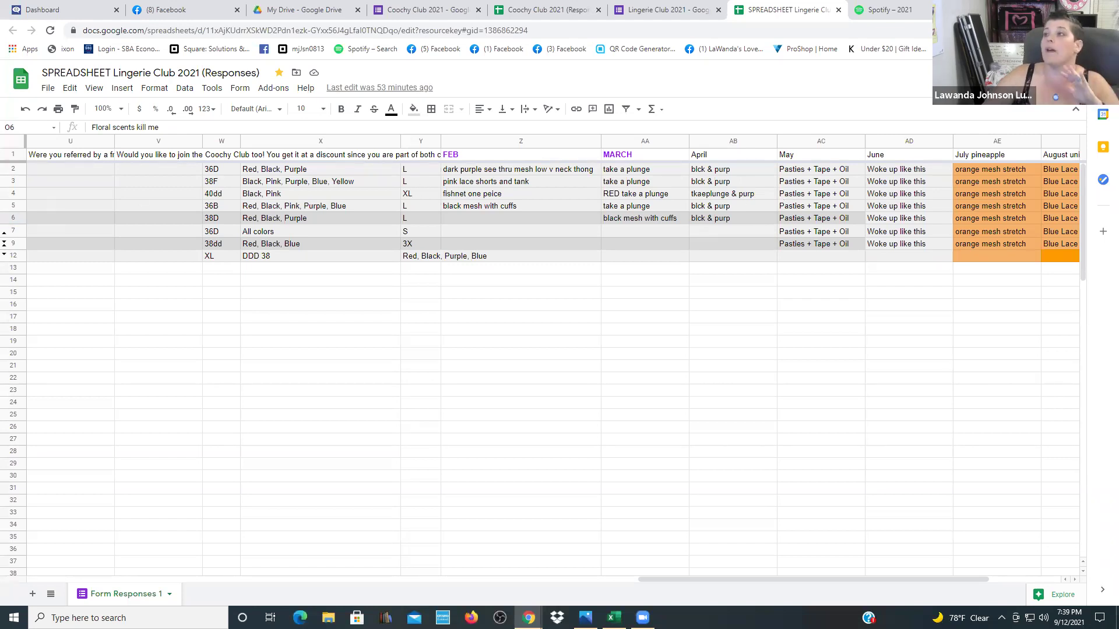
left_click(656, 9)
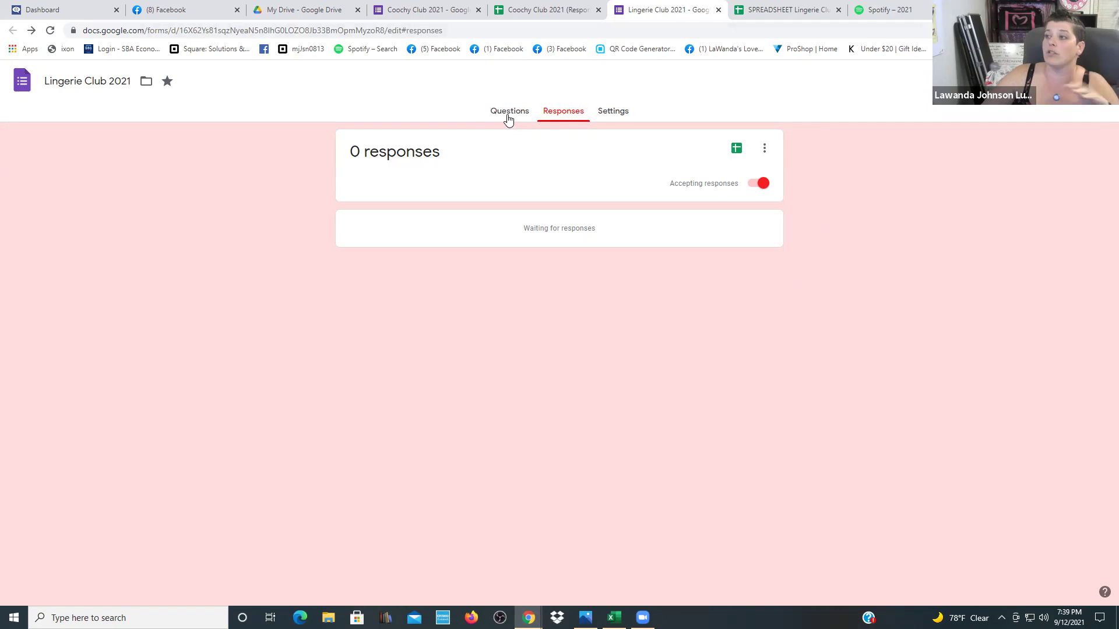